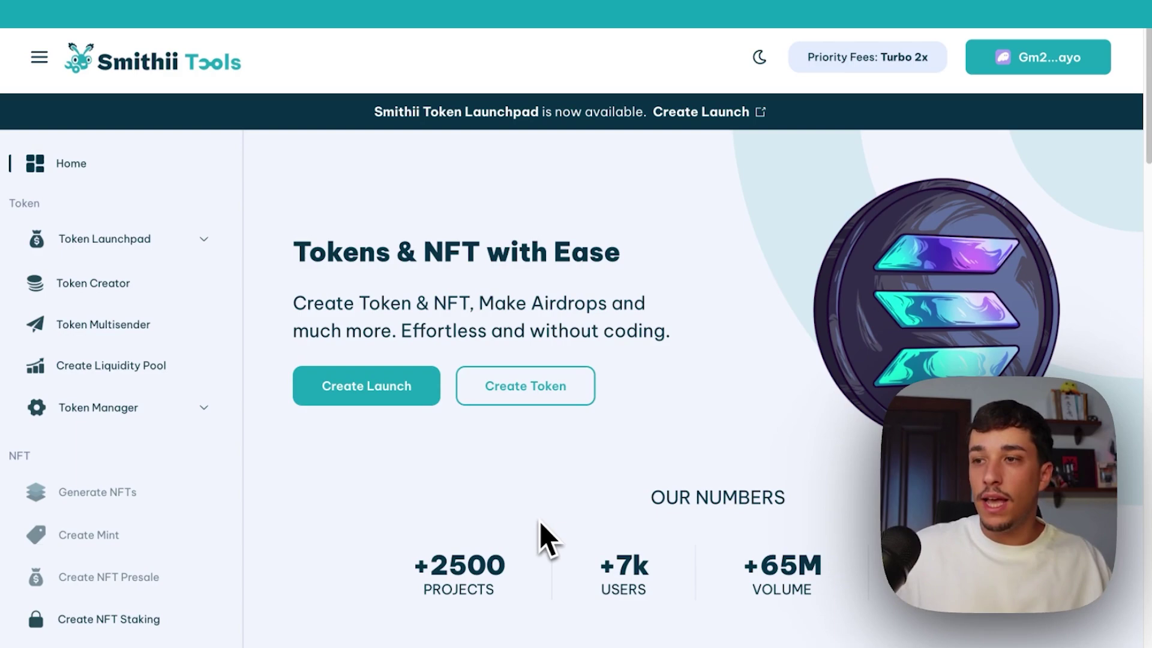
pyautogui.click(126, 289)
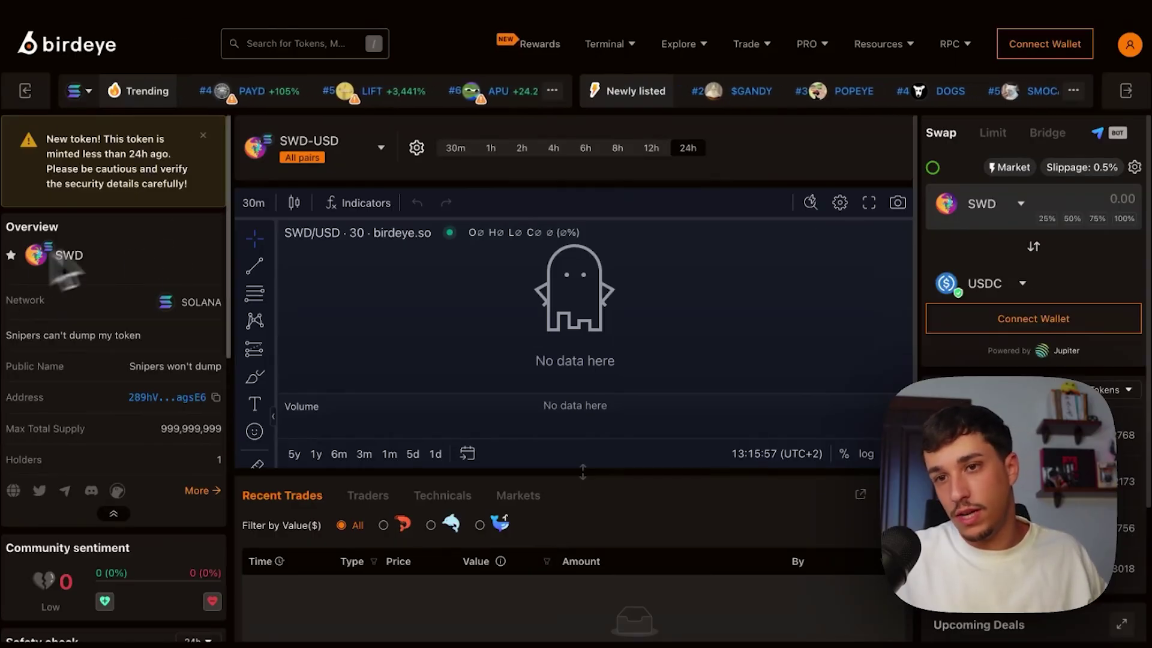
pyautogui.scroll(-1, 617, 504)
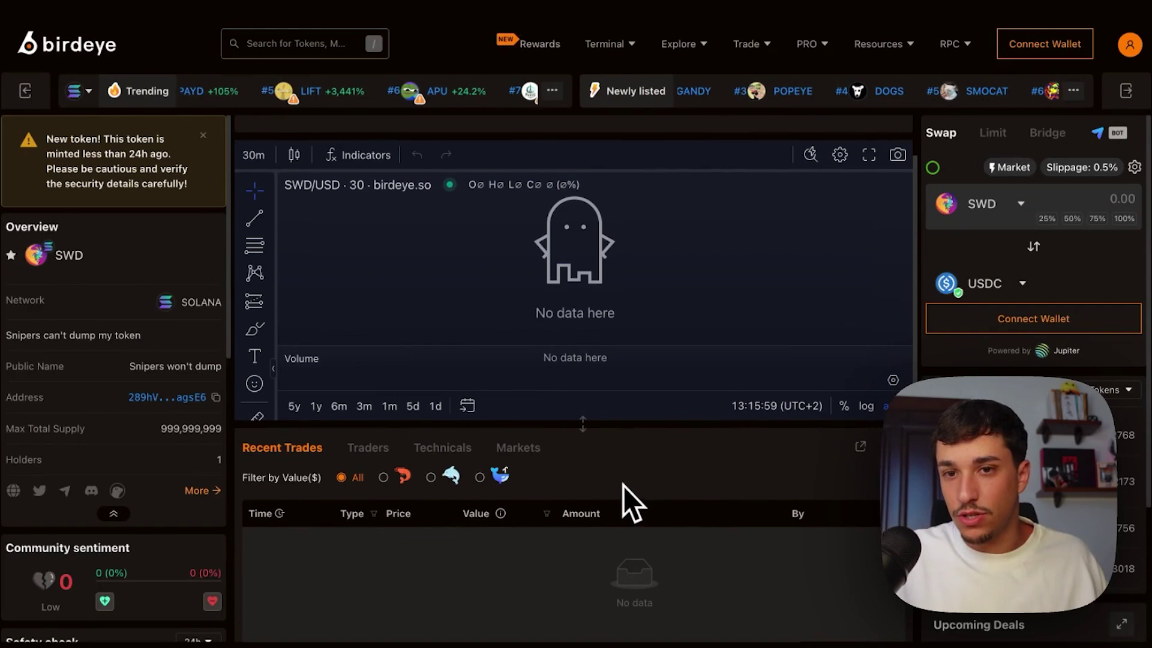
pyautogui.scroll(-1, 621, 478)
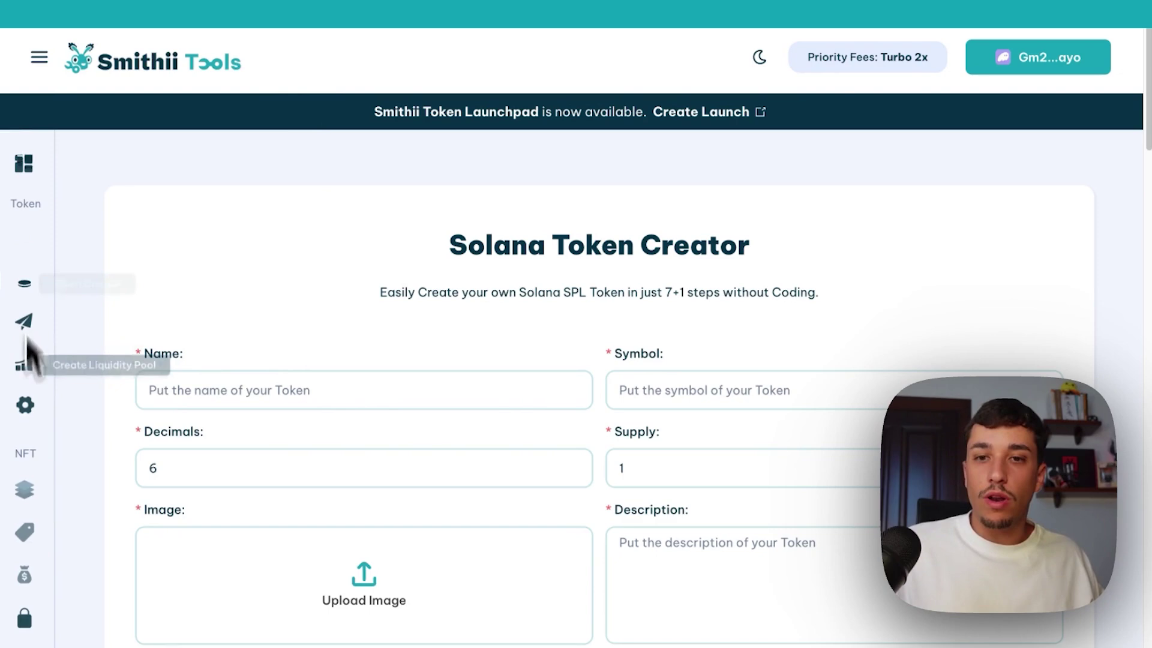
# Reach the Create Liquidity Pool page from the expanded sidebar and review its Raydium V2 market section.
pyautogui.click(39, 57)
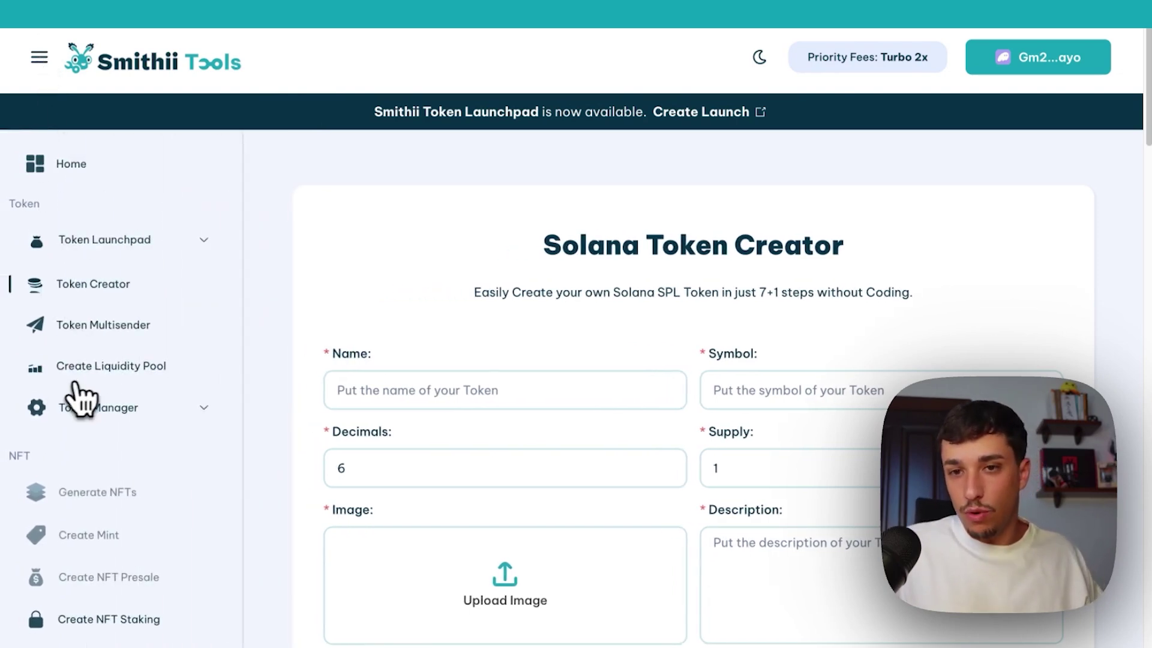
pyautogui.click(72, 369)
pyautogui.scroll(-1, 333, 352)
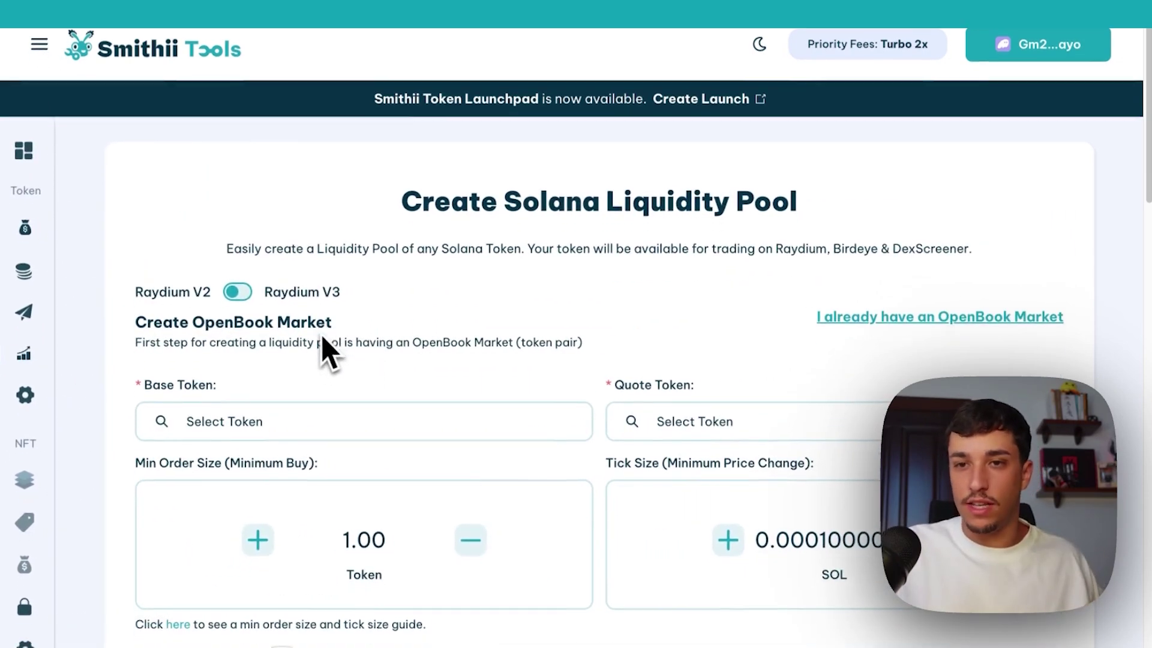
pyautogui.scroll(-1, 321, 335)
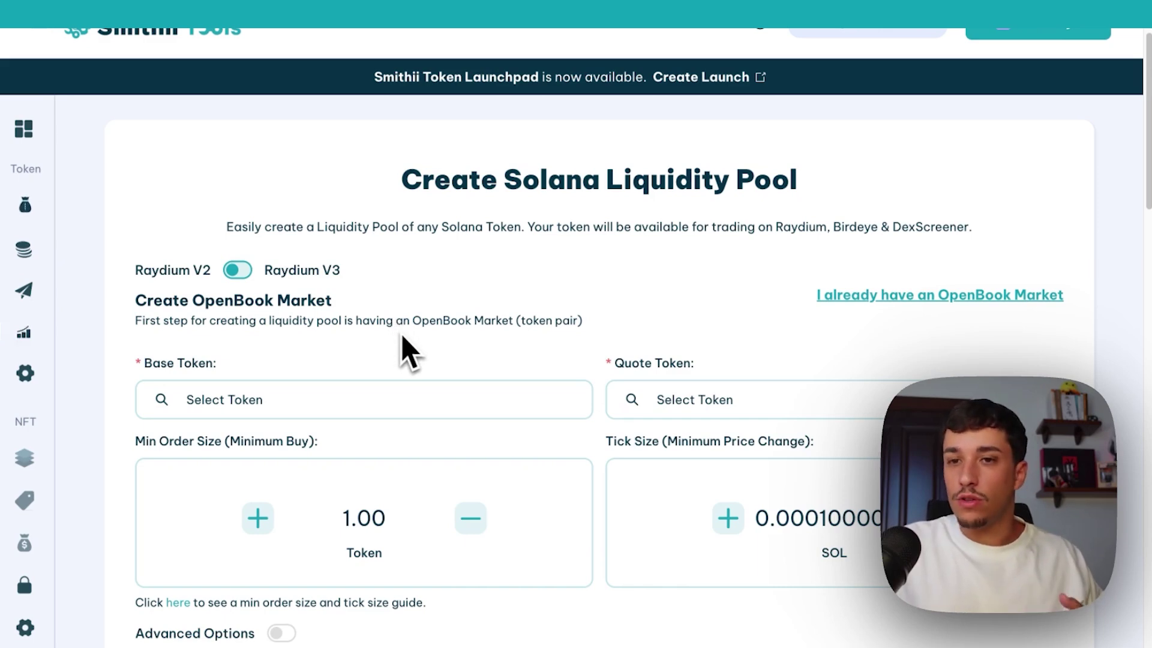
pyautogui.scroll(-1, 393, 330)
pyautogui.scroll(-1, 393, 330)
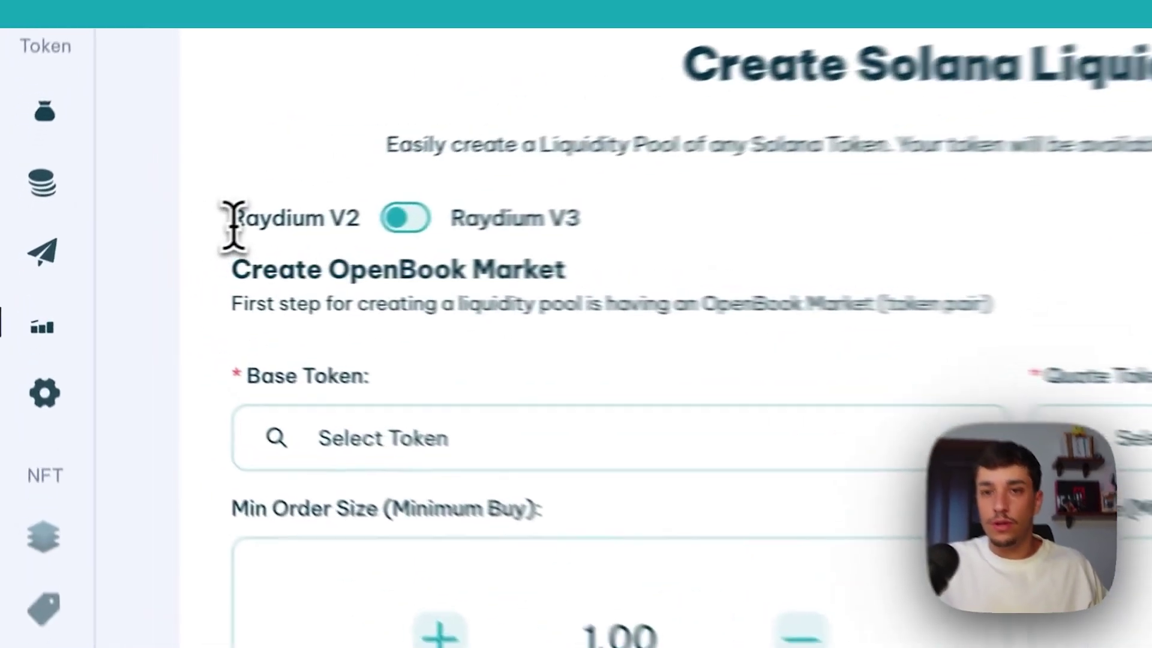
pyautogui.moveTo(135, 238); pyautogui.dragTo(203, 240)
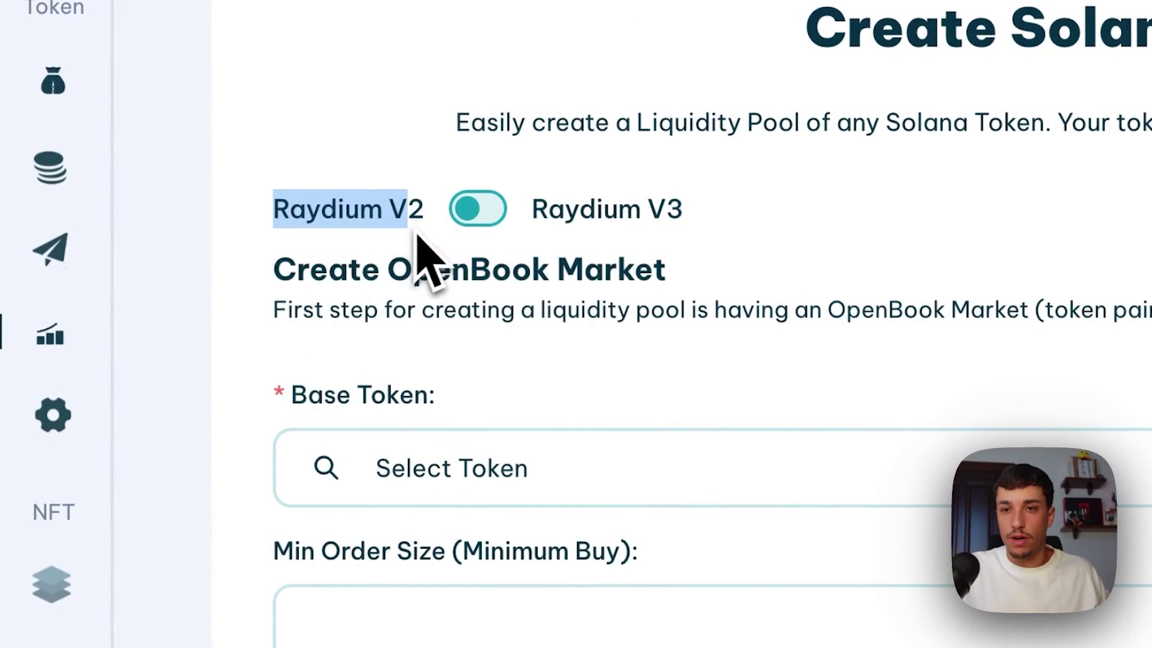
pyautogui.click(469, 364)
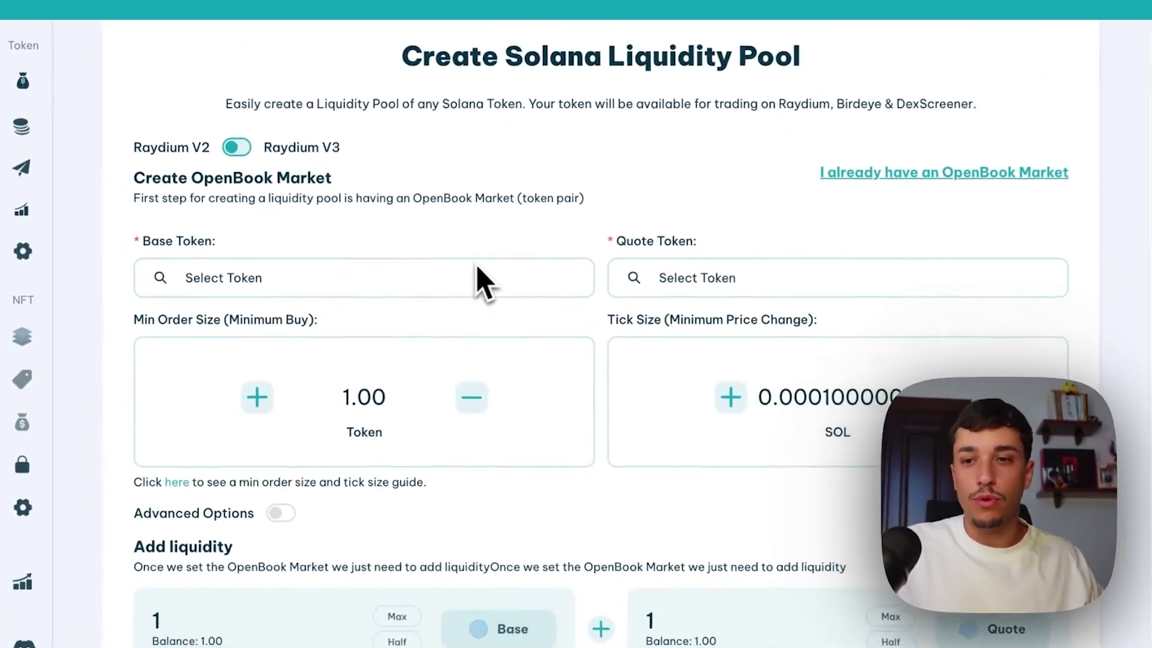
pyautogui.scroll(-5, 477, 280)
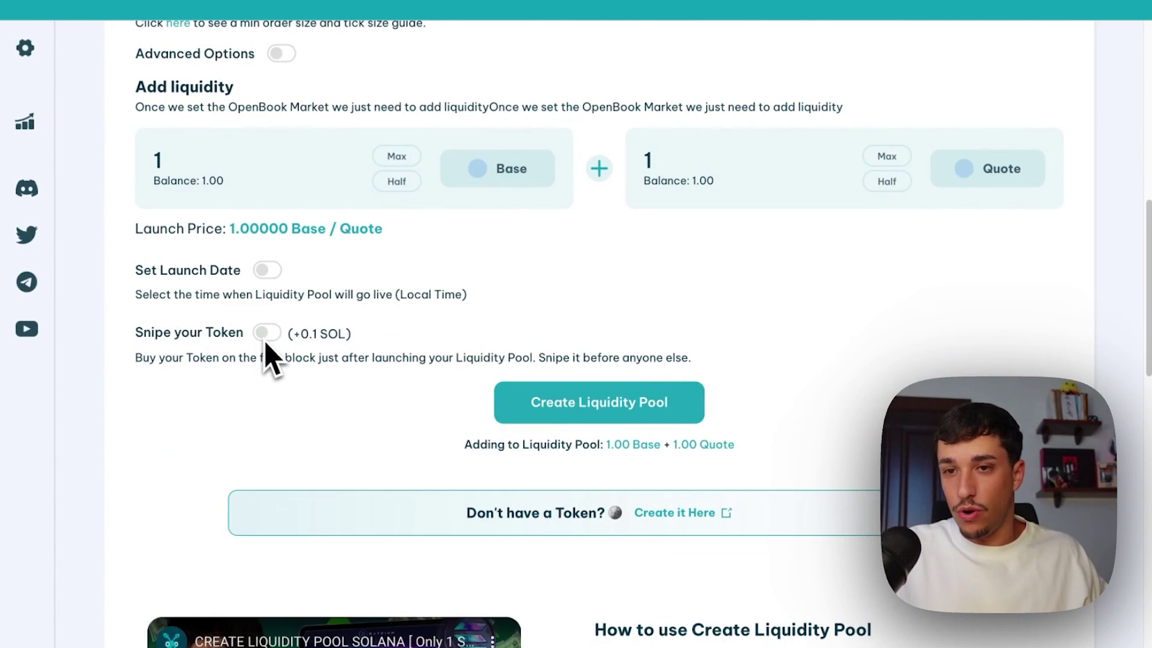
pyautogui.scroll(3, 268, 343)
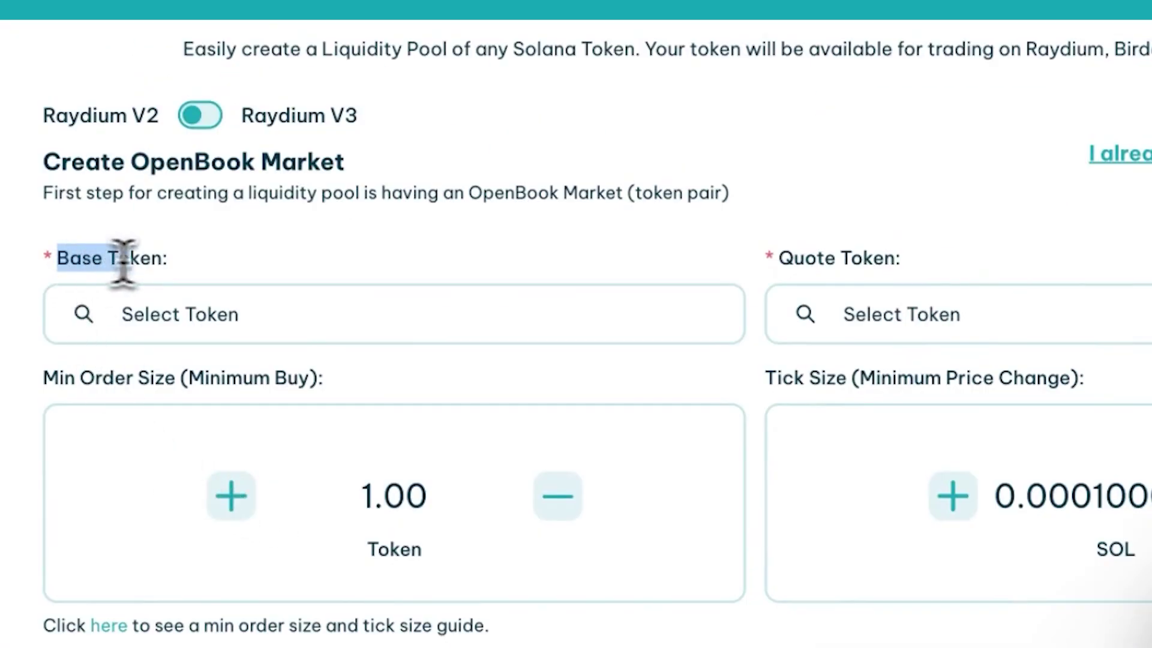
# Choose Snipers won't dump as the base token and SOL as the quote token.
pyautogui.click(391, 311)
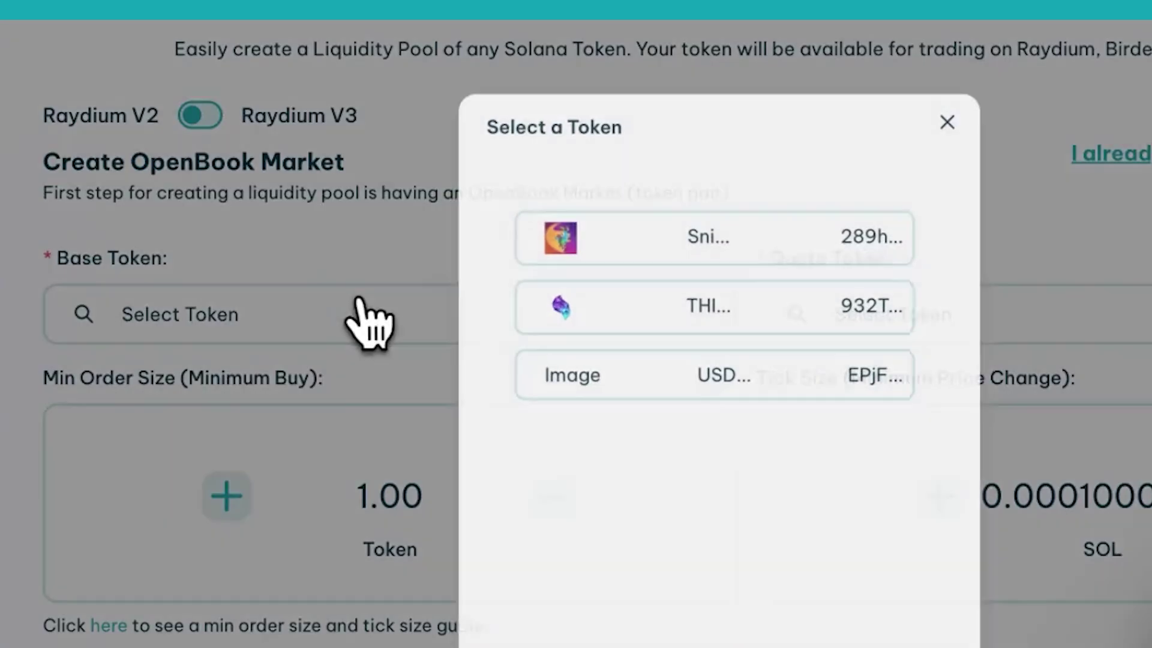
pyautogui.click(682, 255)
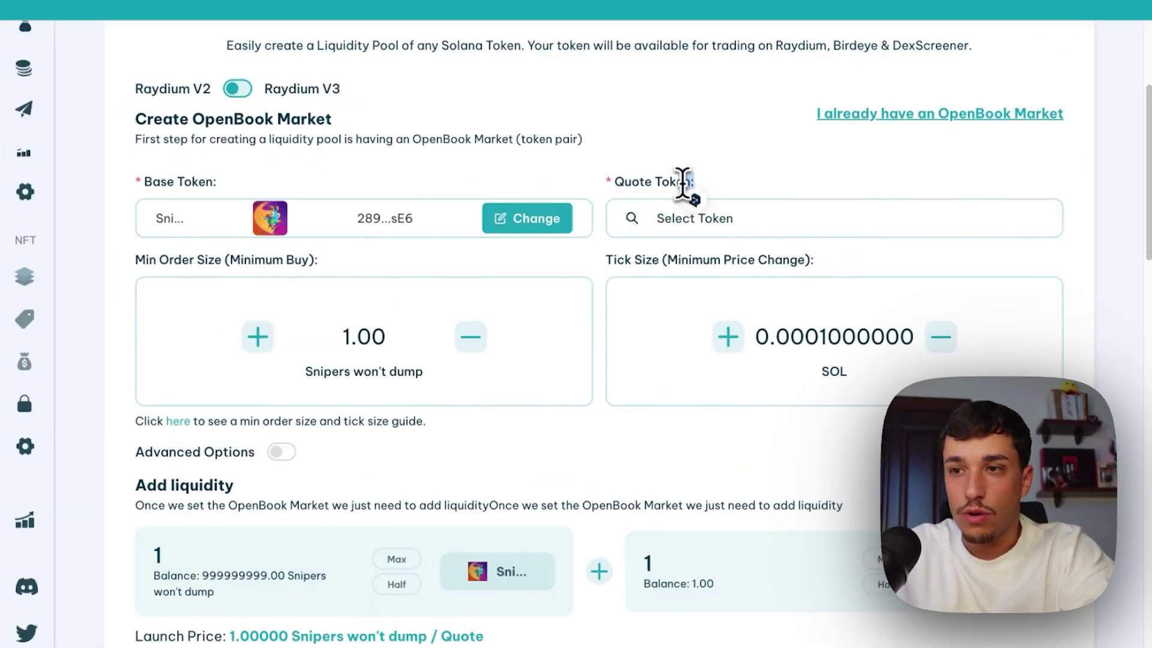
pyautogui.click(693, 232)
pyautogui.click(559, 167)
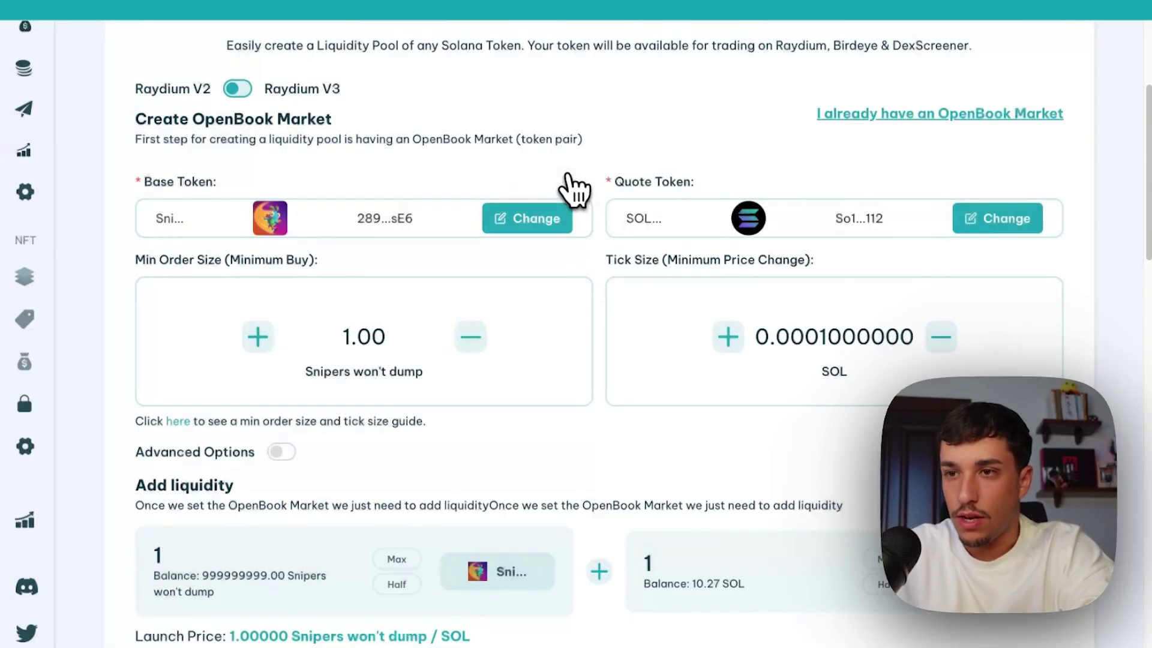
pyautogui.click(292, 258)
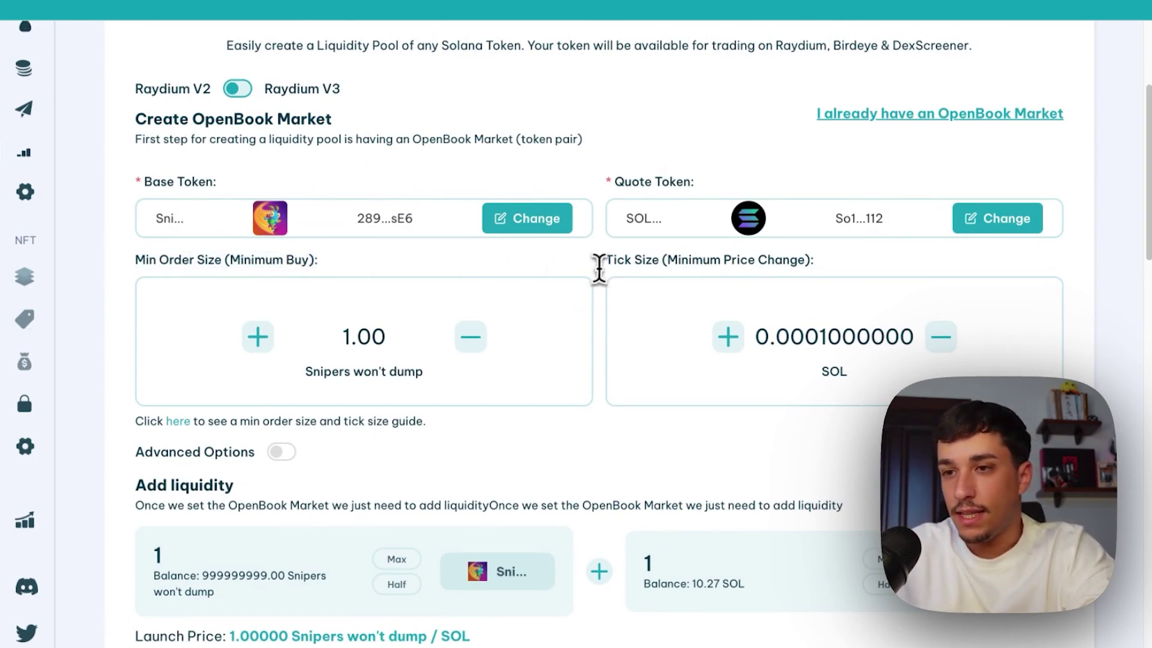
pyautogui.click(751, 258)
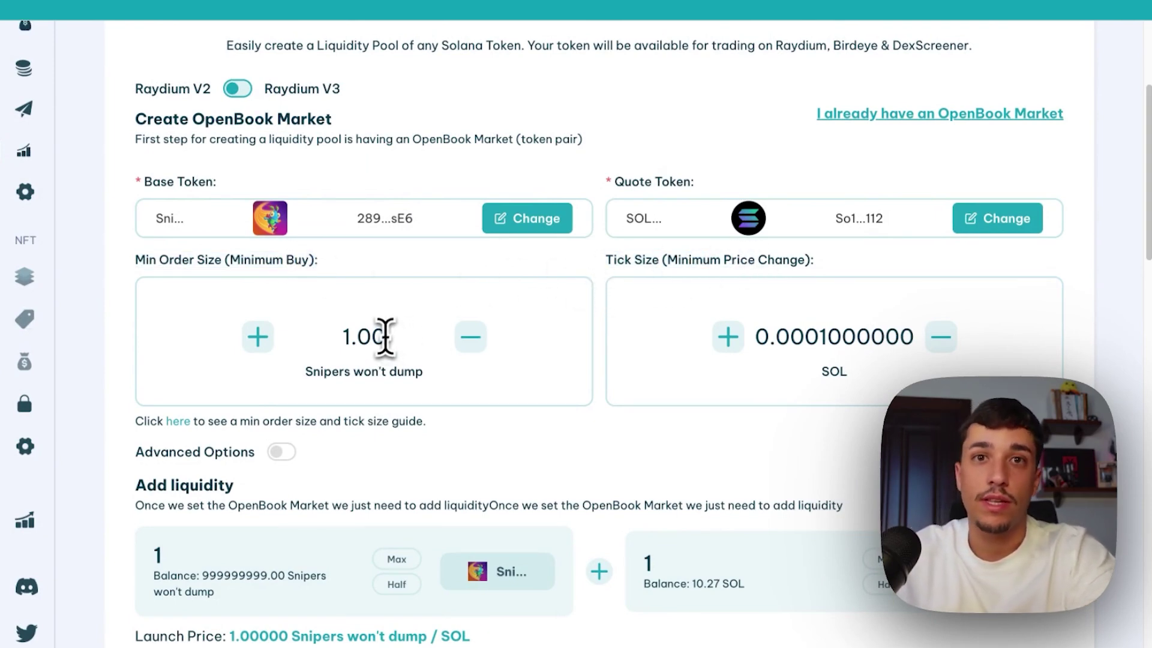
pyautogui.scroll(-1, 371, 352)
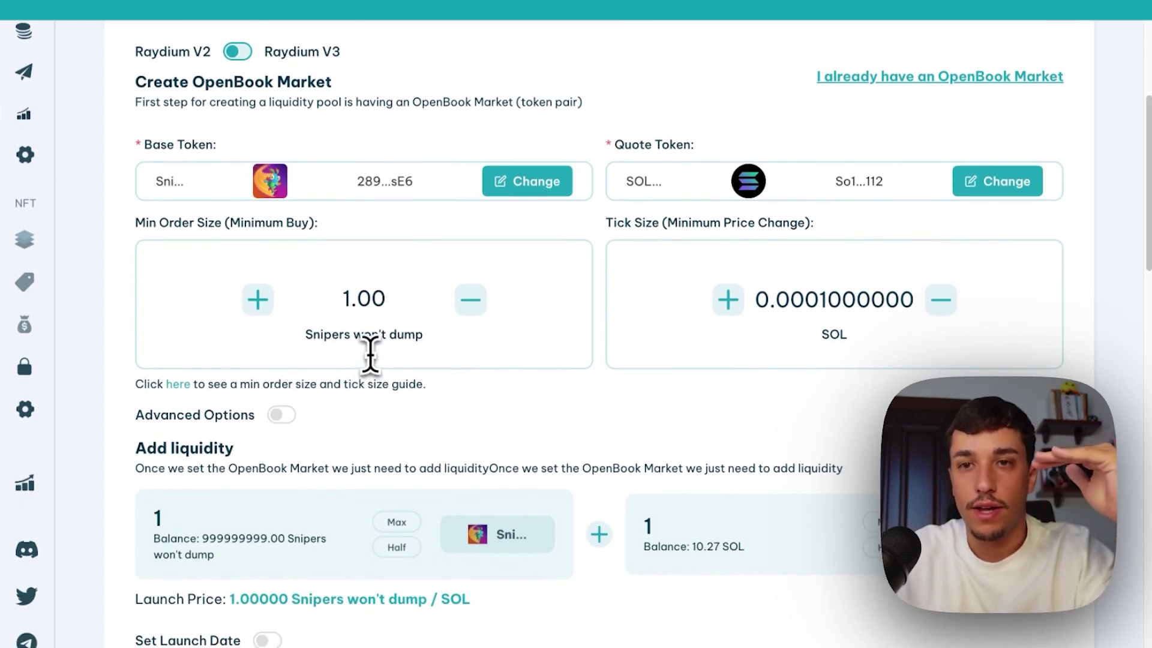
pyautogui.scroll(-1, 369, 346)
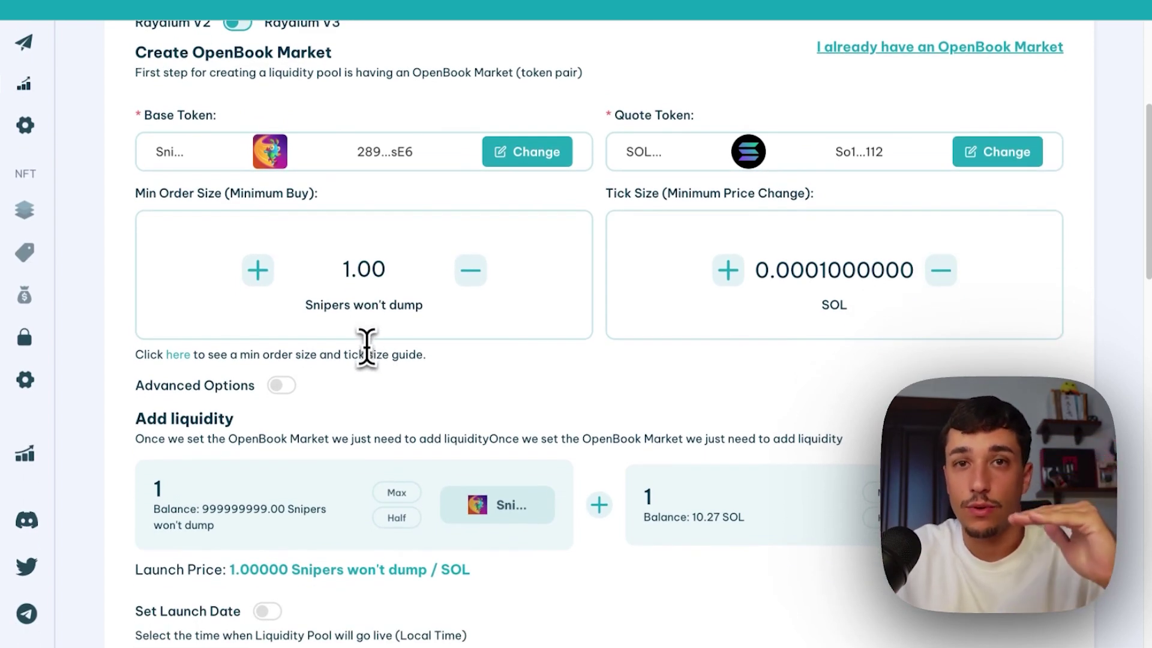
pyautogui.scroll(-3, 361, 329)
pyautogui.scroll(1, 322, 423)
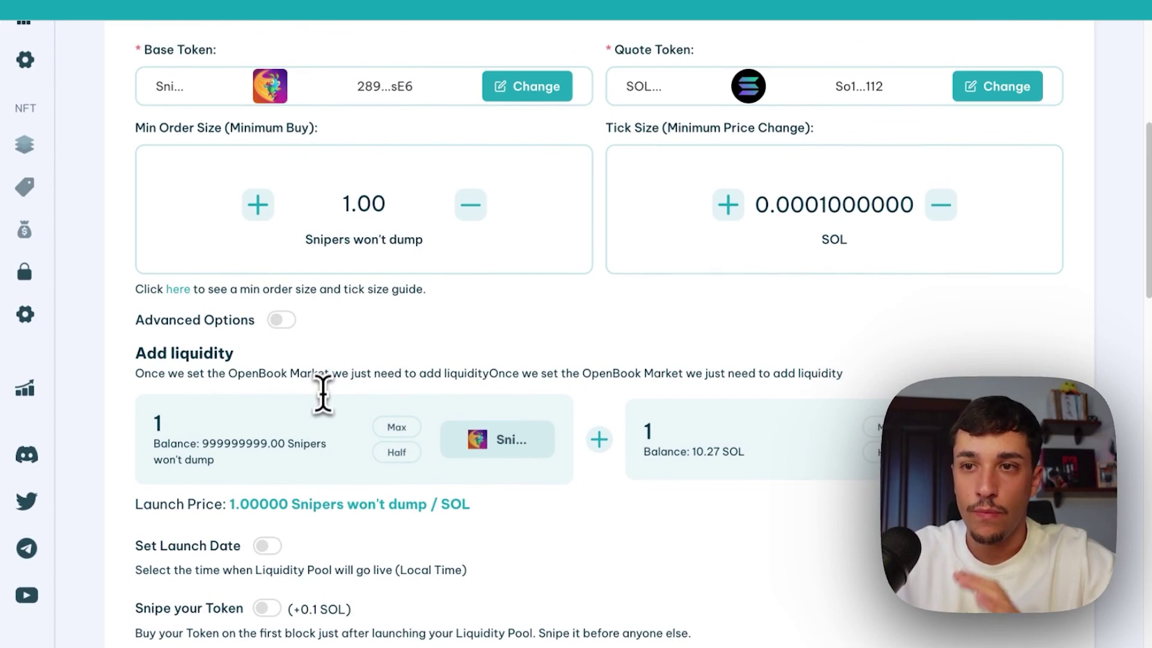
pyautogui.scroll(1, 327, 387)
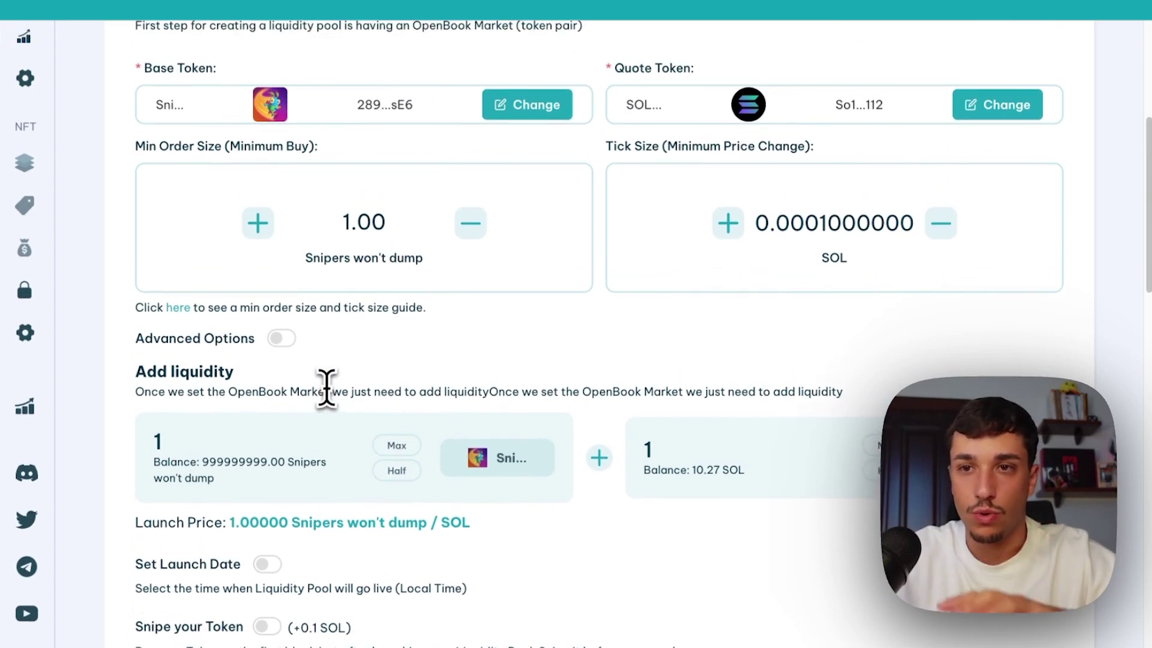
pyautogui.scroll(3, 326, 387)
pyautogui.scroll(1, 355, 302)
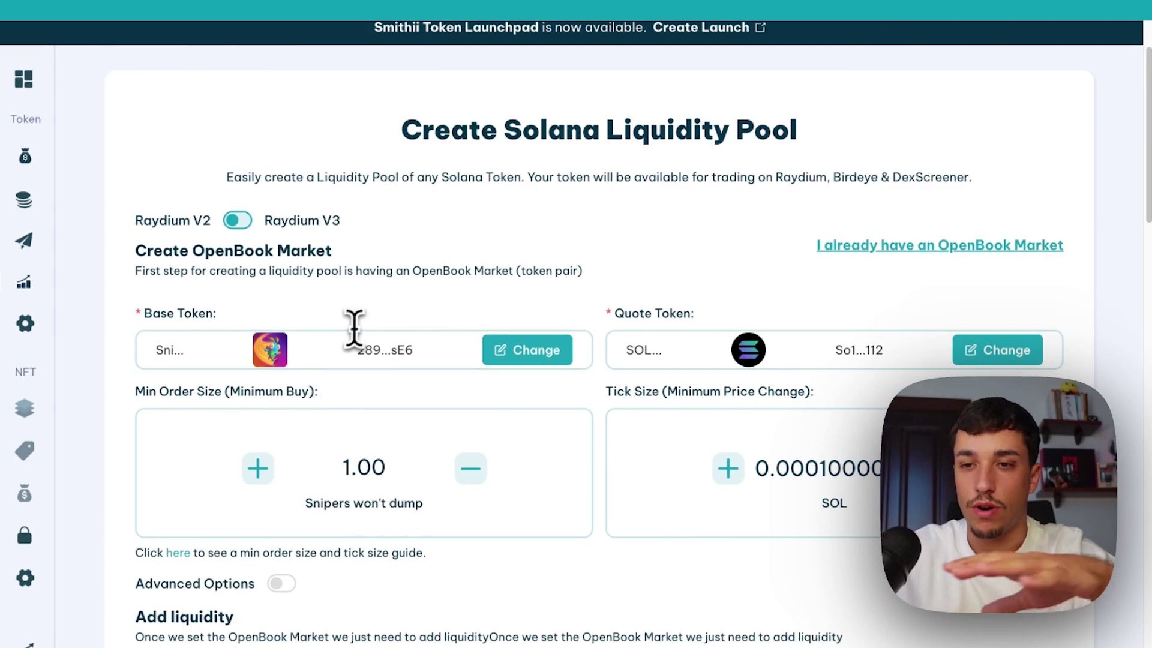
pyautogui.scroll(-1, 360, 313)
pyautogui.scroll(-1, 358, 304)
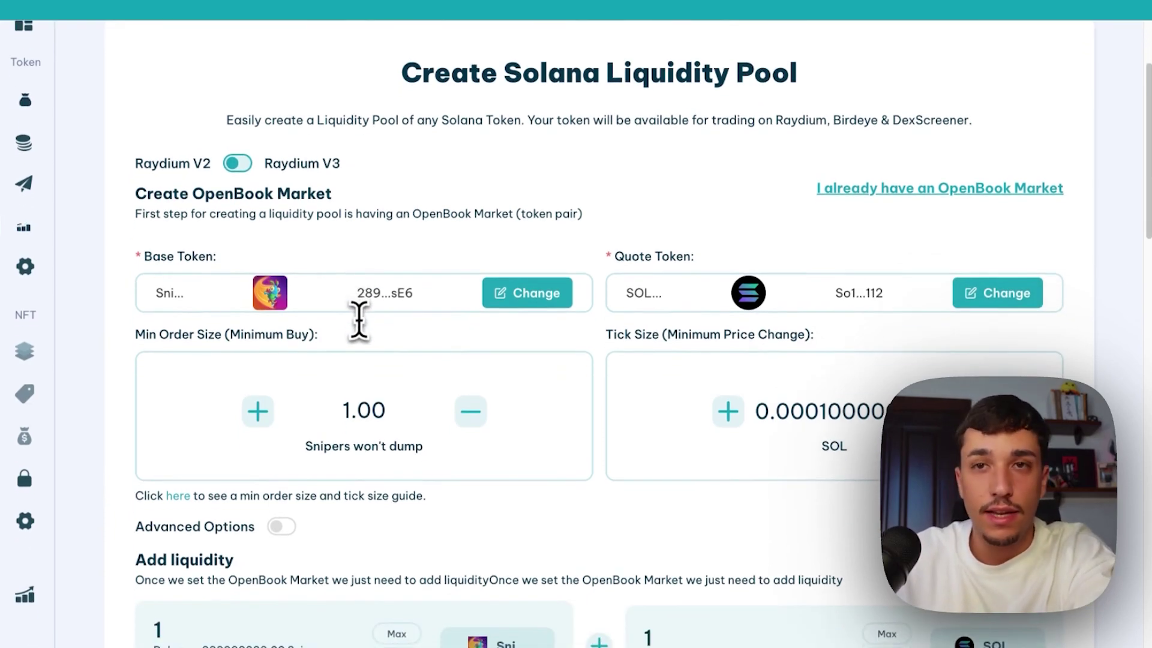
pyautogui.scroll(-4, 359, 310)
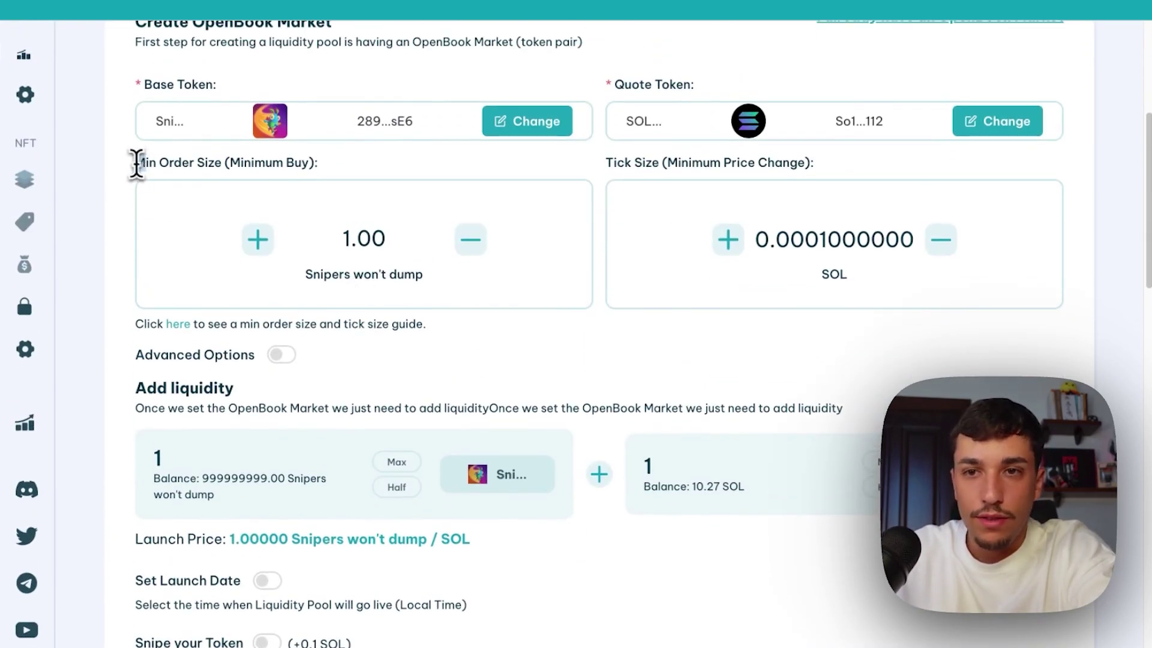
pyautogui.scroll(1, 343, 162)
pyautogui.moveTo(602, 205); pyautogui.dragTo(766, 205)
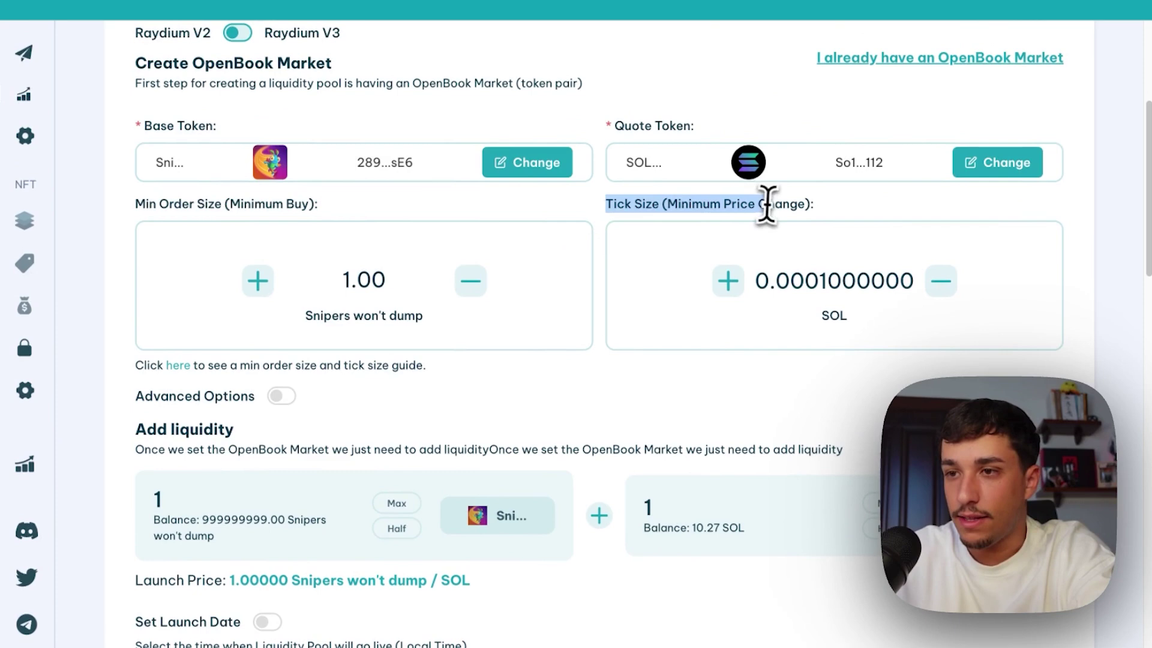
# Consult the minimum order size and tick size guide for the OpenBook market fields.
pyautogui.click(181, 365)
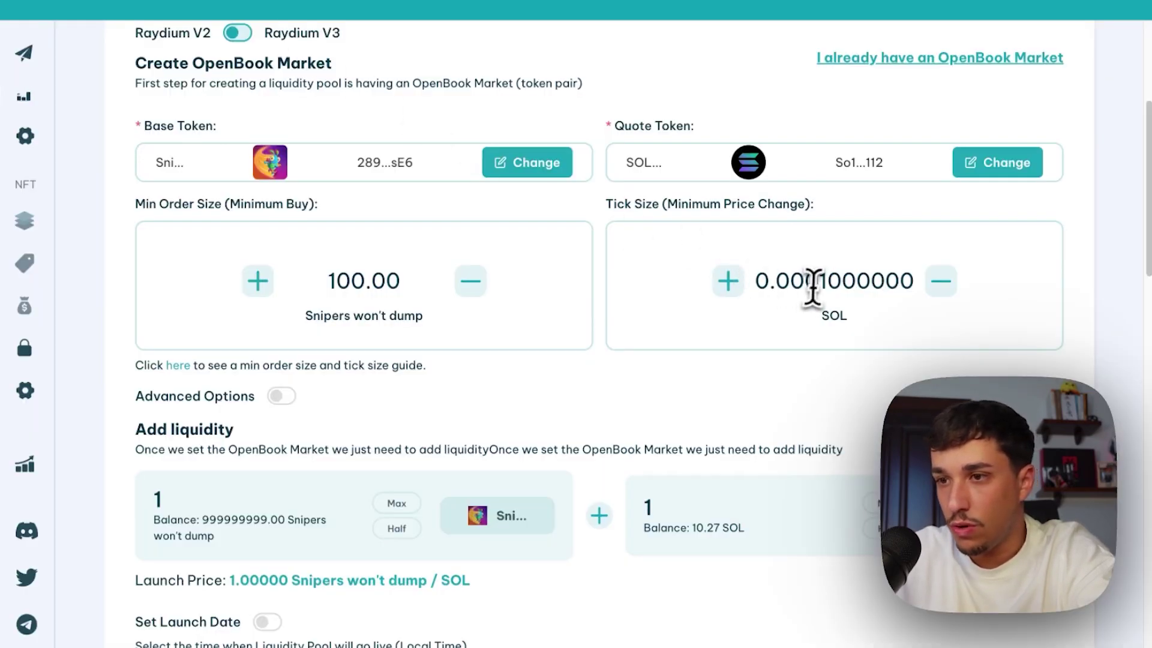
pyautogui.write('0.00000001')
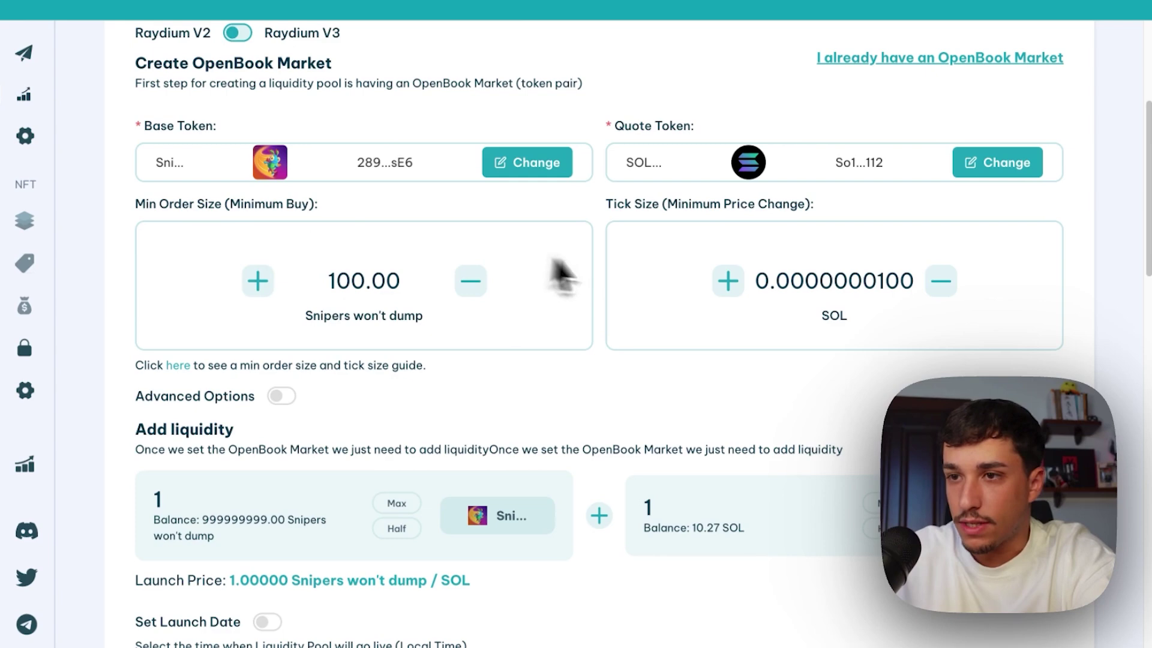
pyautogui.scroll(-1, 249, 399)
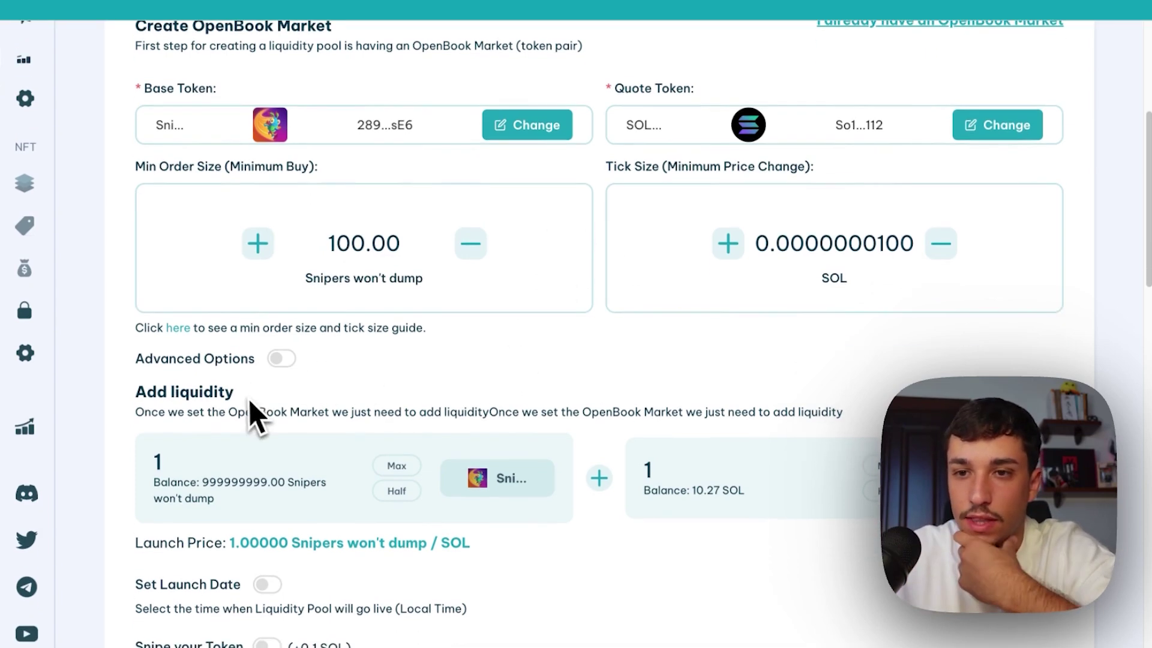
# Enable Advanced Options and keep the 0.4 SOL standard OpenBook market selected.
pyautogui.click(283, 358)
pyautogui.scroll(-1, 405, 360)
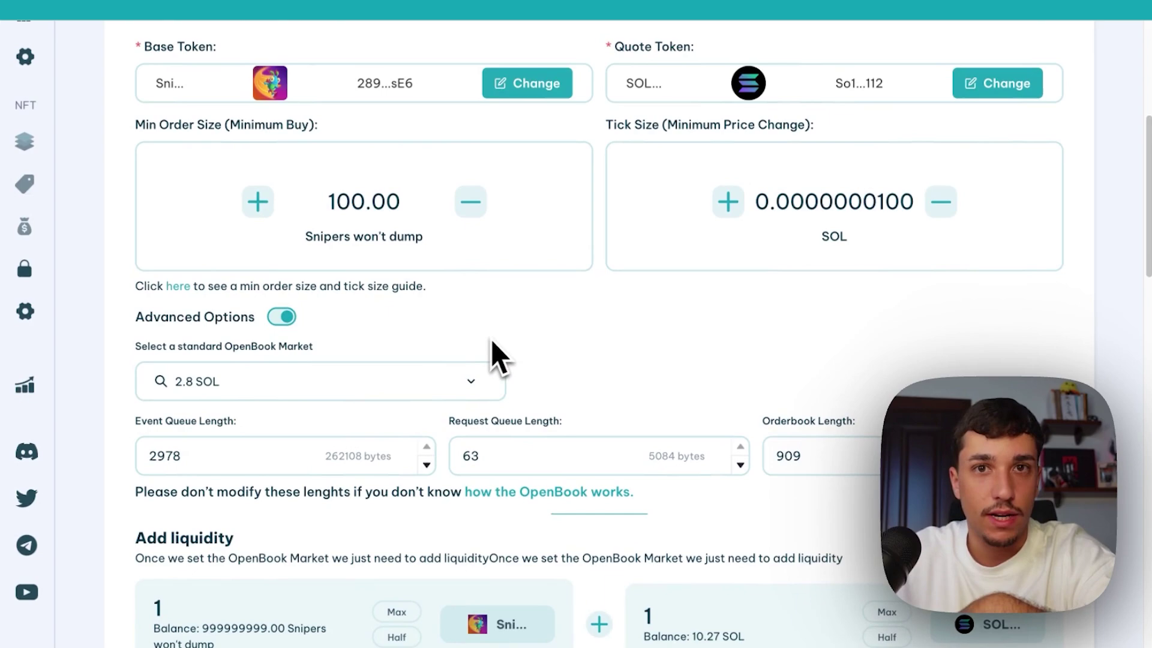
pyautogui.scroll(-1, 491, 339)
pyautogui.scroll(-1, 500, 355)
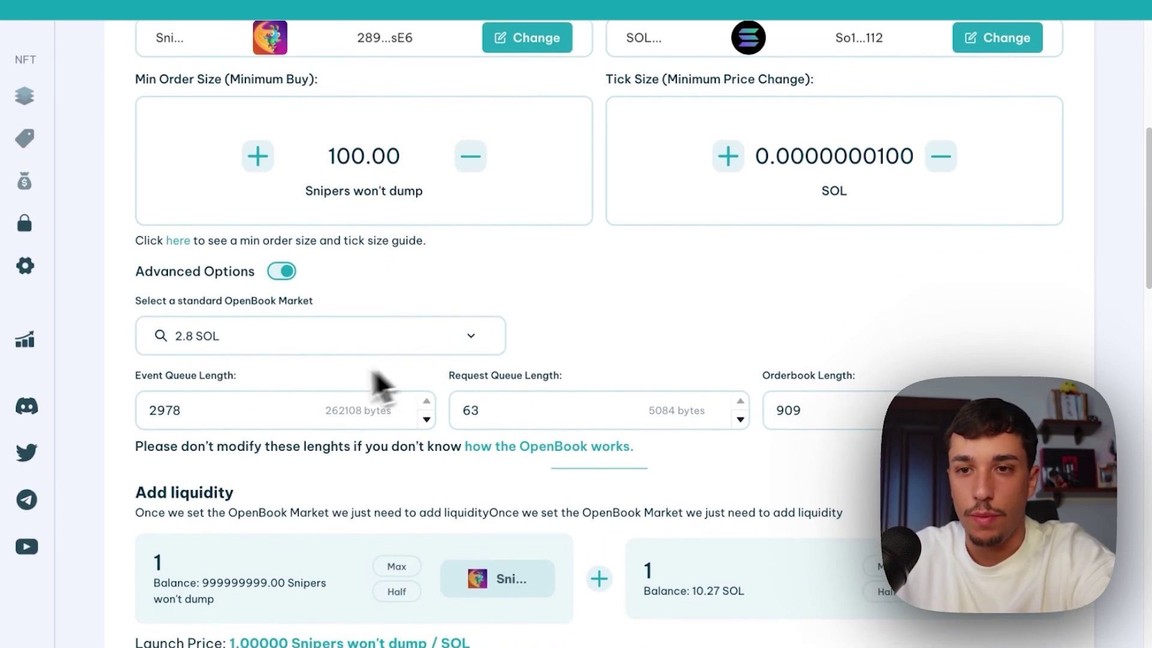
pyautogui.click(295, 350)
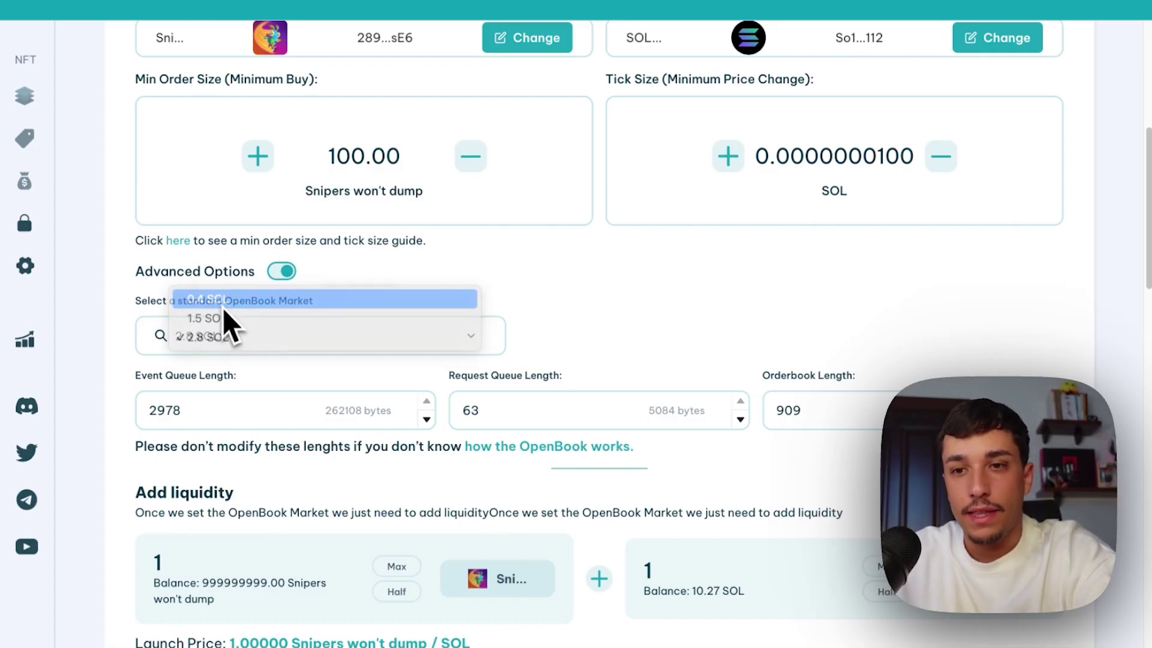
pyautogui.click(223, 308)
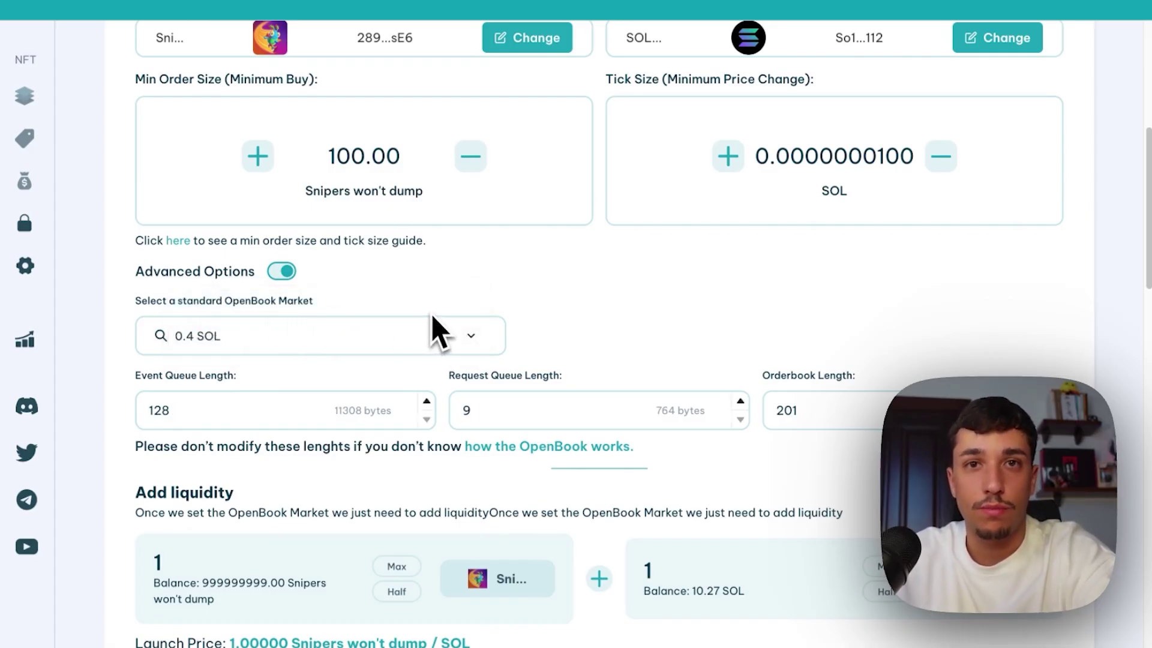
pyautogui.scroll(-1, 431, 314)
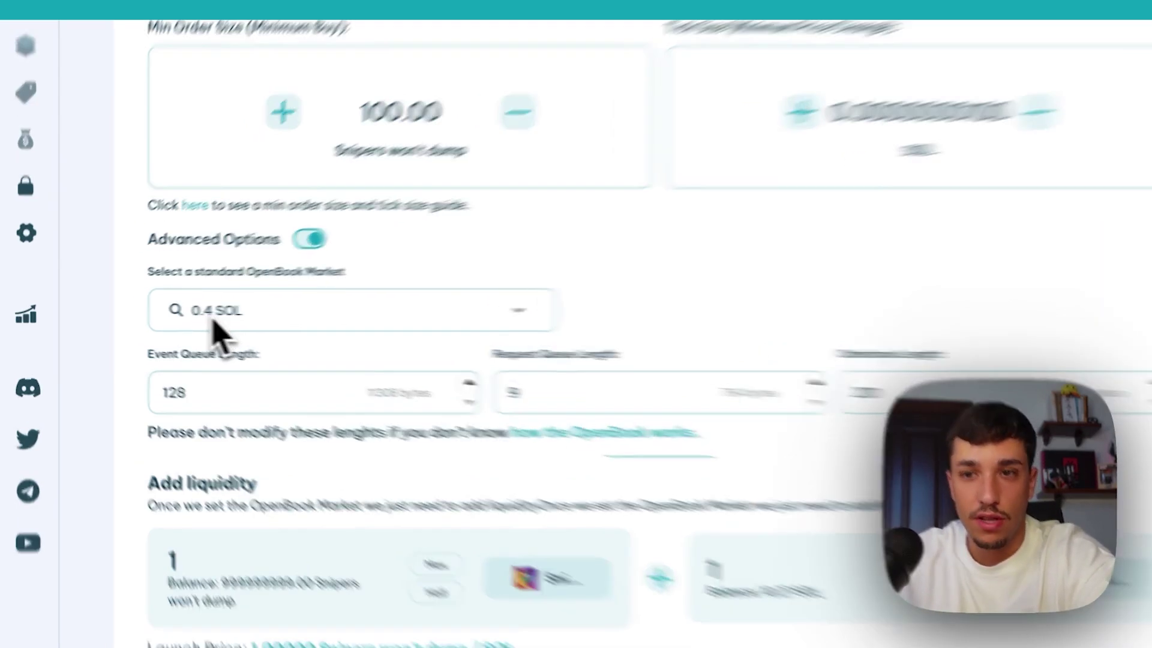
pyautogui.click(198, 315)
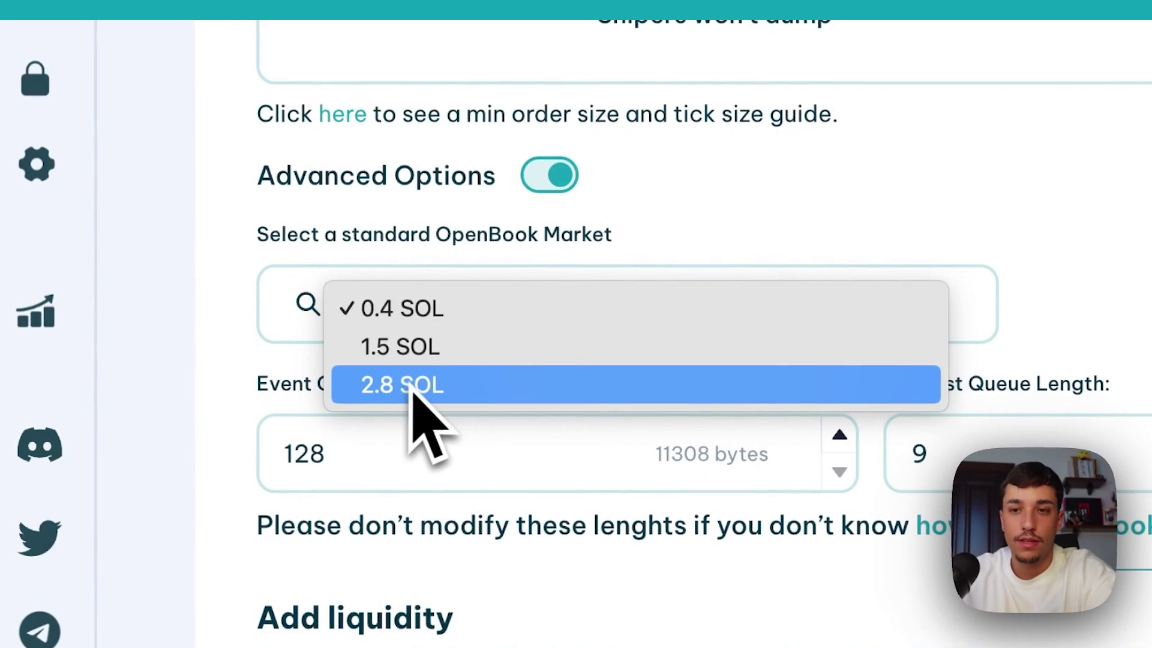
pyautogui.click(391, 309)
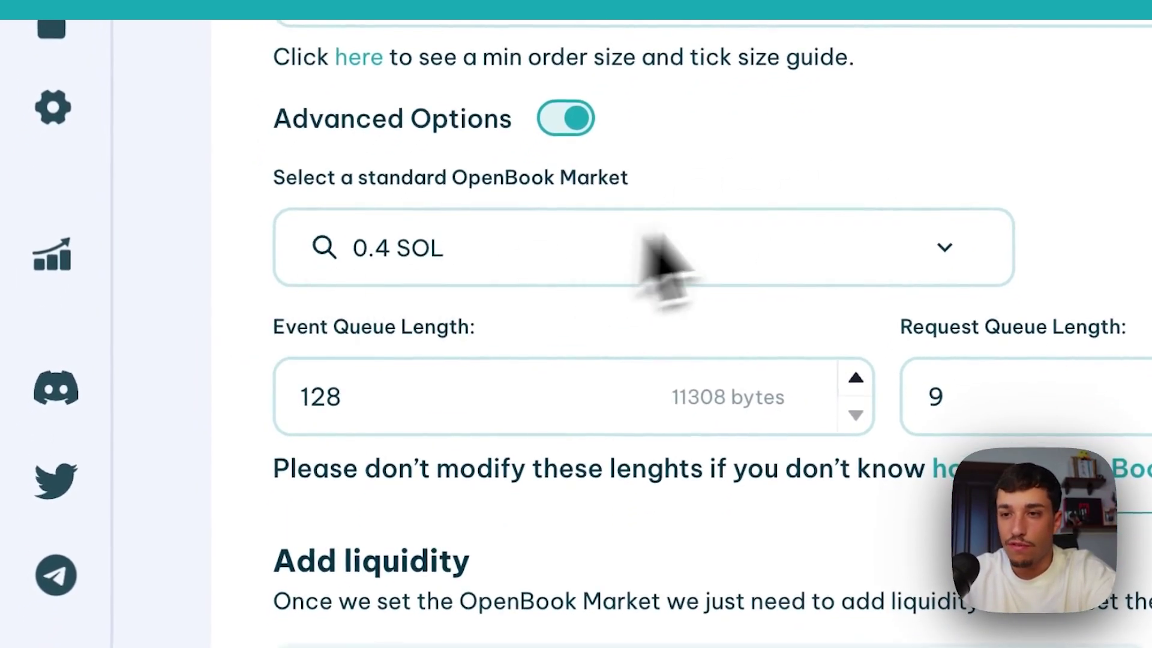
# Fill the token amount with the full 999999999 balance via Max in the Add liquidity section.
pyautogui.moveTo(280, 270); pyautogui.dragTo(527, 271)
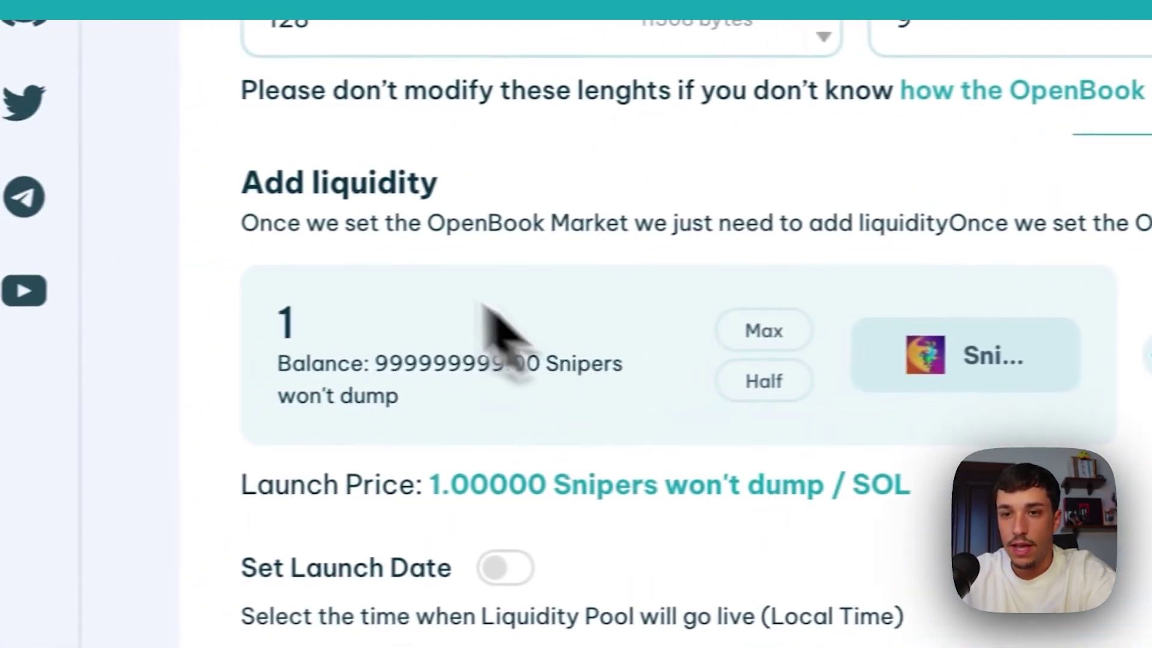
pyautogui.moveTo(275, 180); pyautogui.dragTo(486, 198)
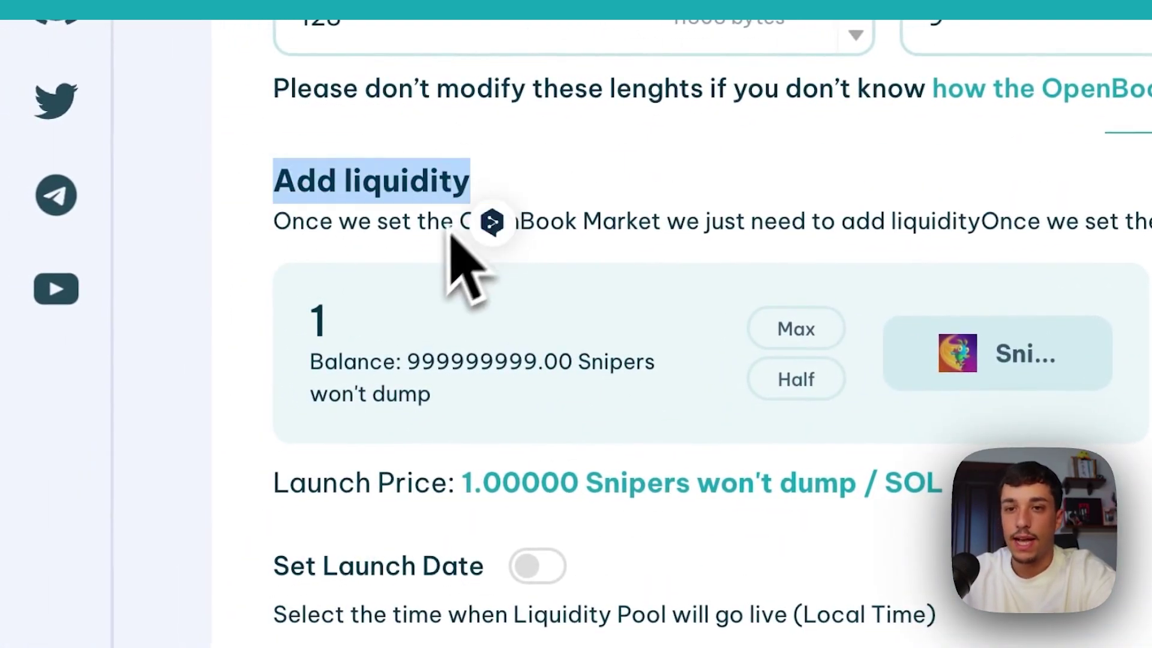
pyautogui.click(326, 181)
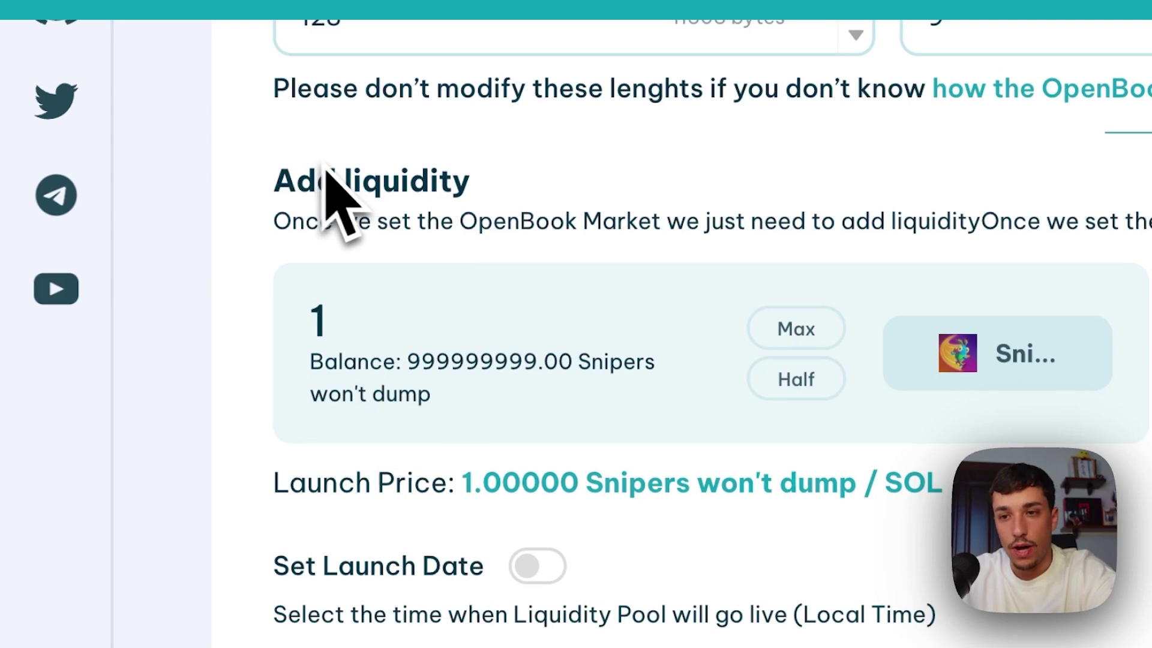
pyautogui.click(784, 330)
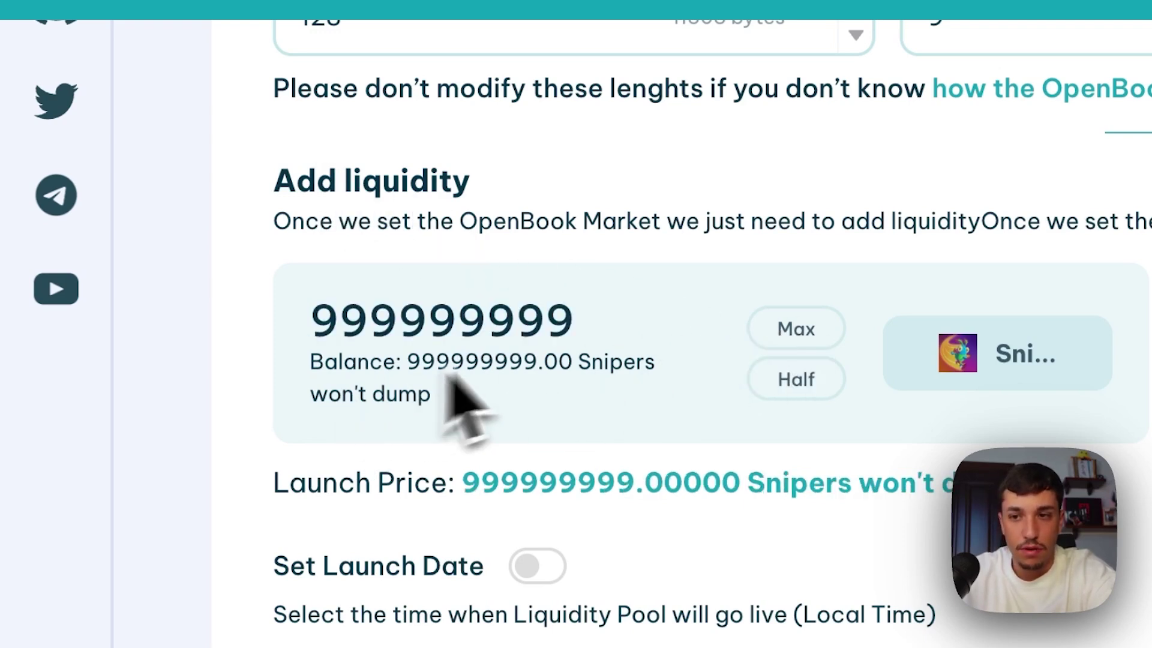
pyautogui.scroll(-2, 604, 399)
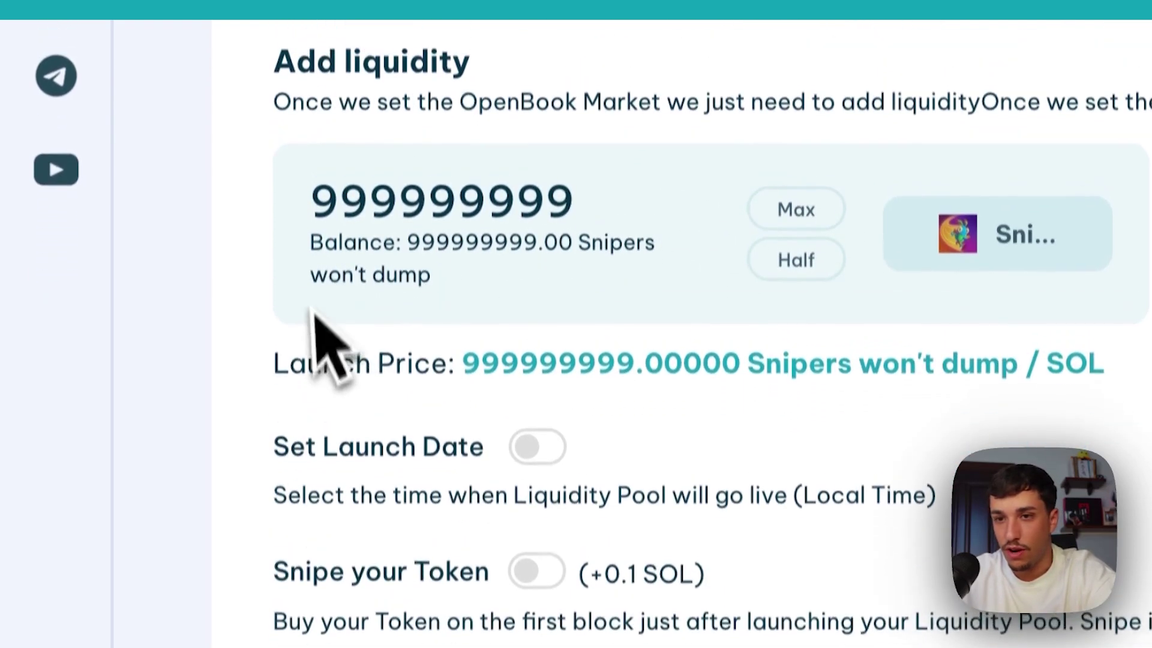
pyautogui.scroll(1, 317, 311)
pyautogui.moveTo(315, 230); pyautogui.dragTo(556, 225)
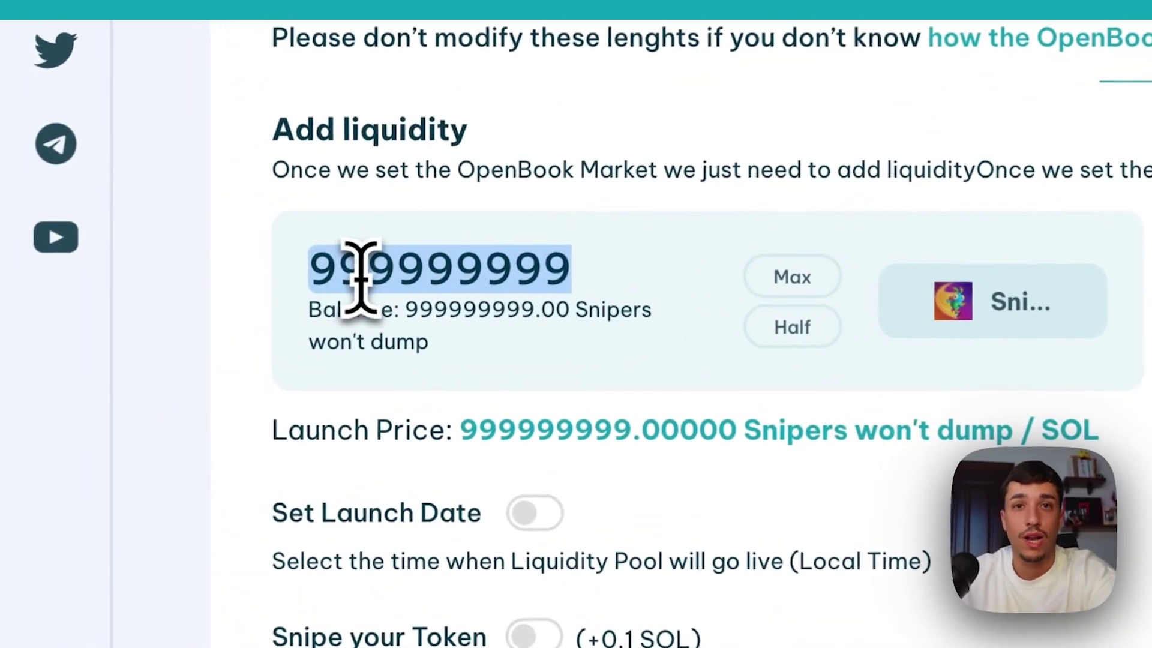
pyautogui.click(349, 279)
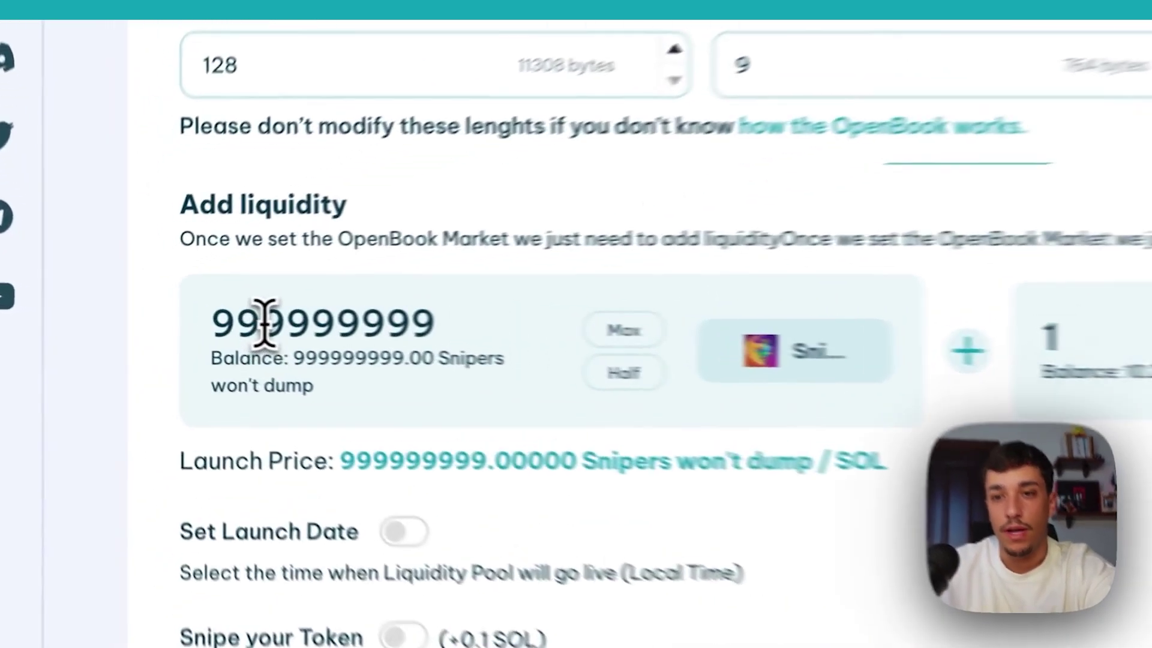
pyautogui.hotkey('shift', 'End')
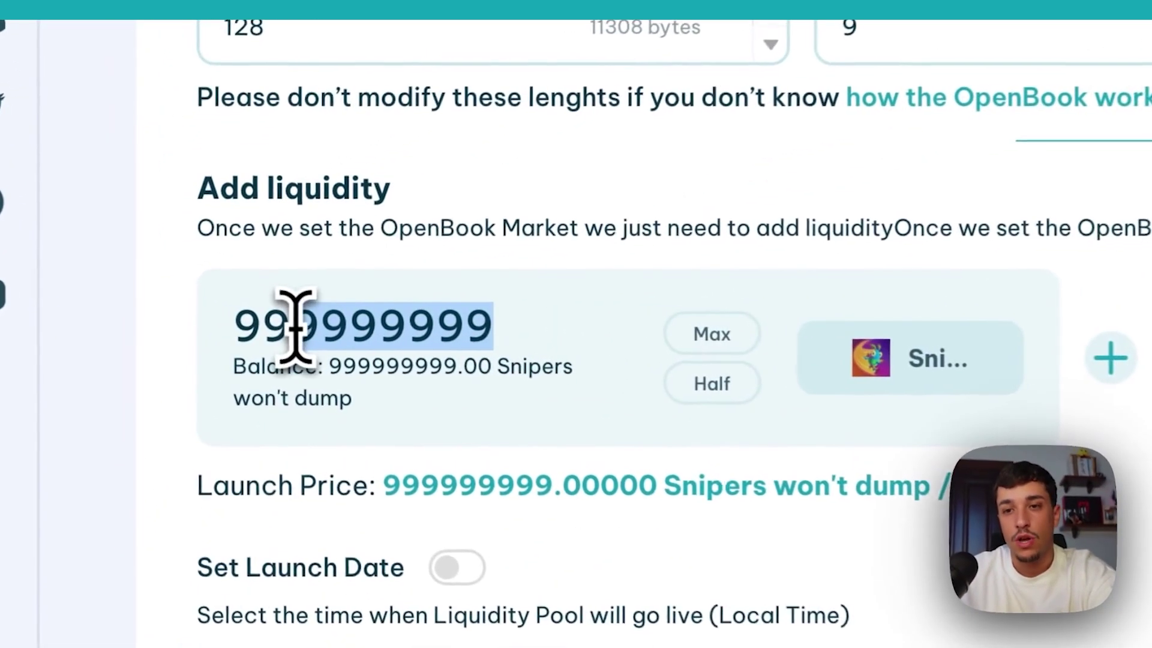
pyautogui.click(320, 243)
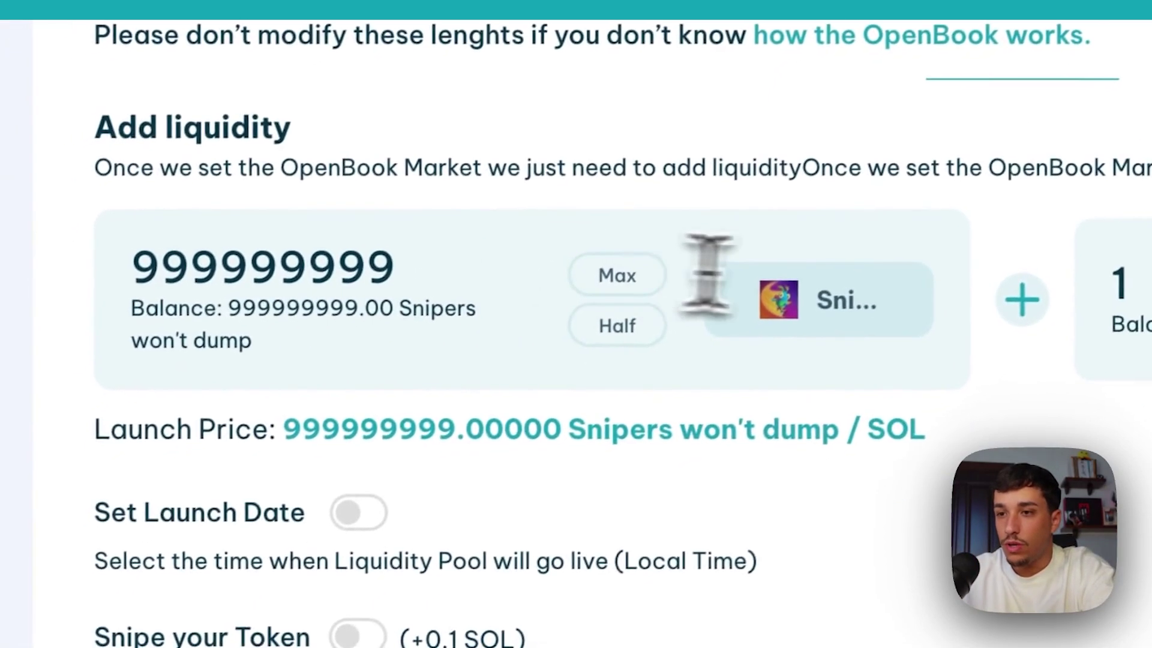
pyautogui.write('5')
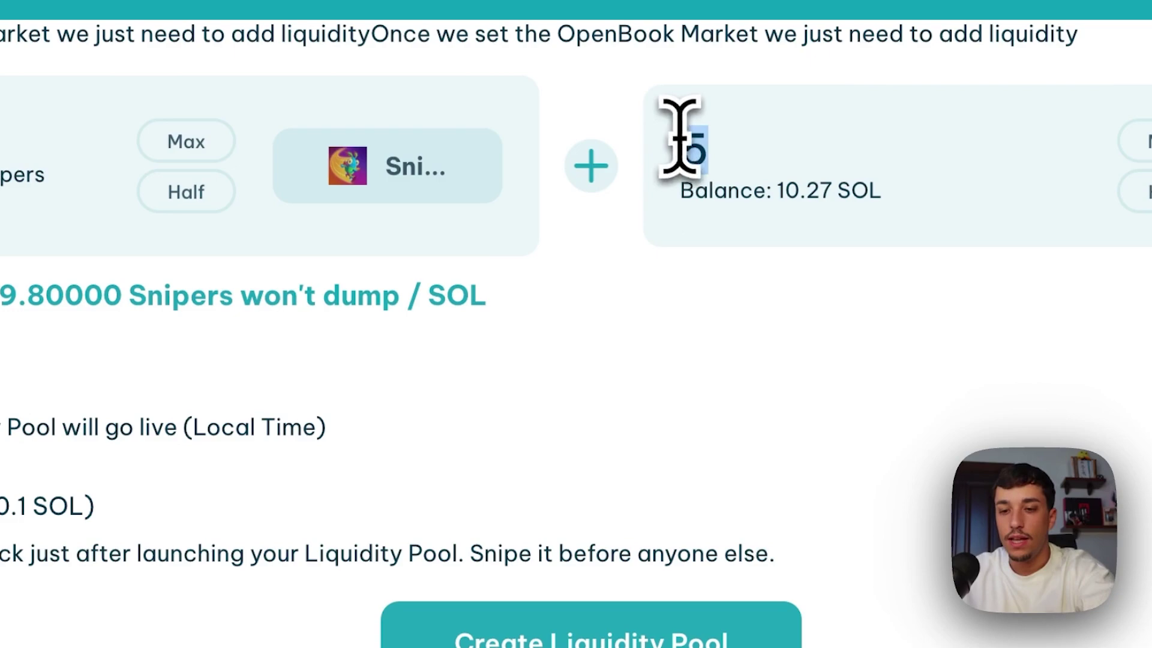
# Set the SOL liquidity amount to 5, bringing the launch price to 199999999.8 per SOL.
pyautogui.doubleClick(693, 148)
pyautogui.click(708, 310)
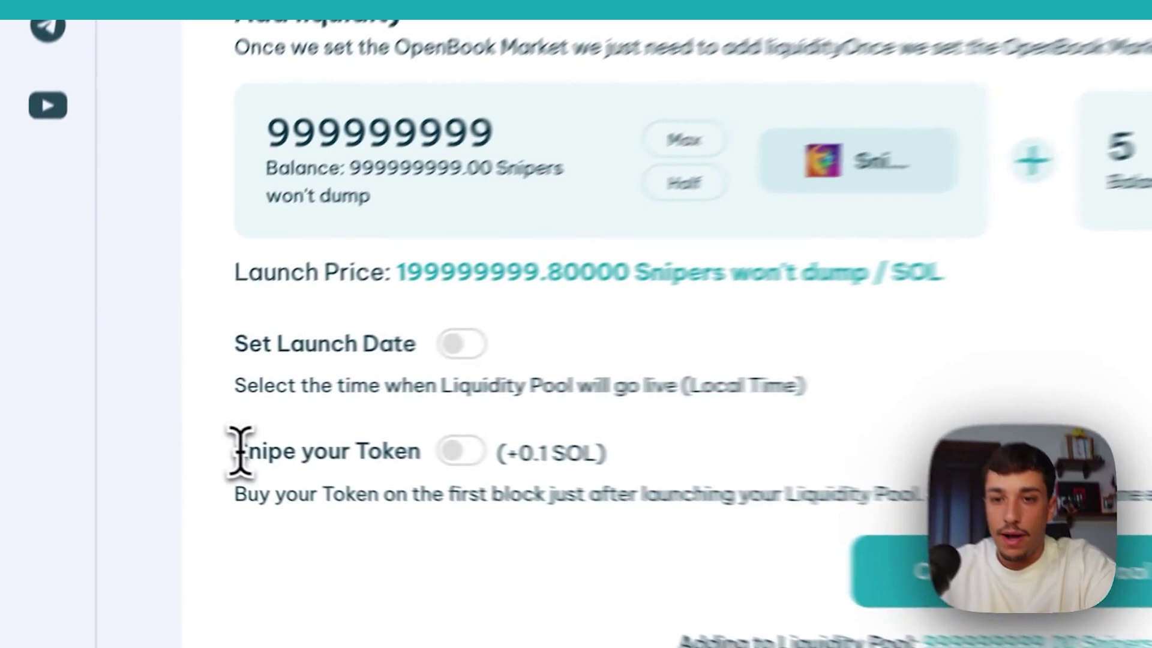
# Enable Snipe your Token (with its +0.1 SOL fee) and enter a 4 SOL first-block buy.
pyautogui.moveTo(135, 438); pyautogui.dragTo(237, 441)
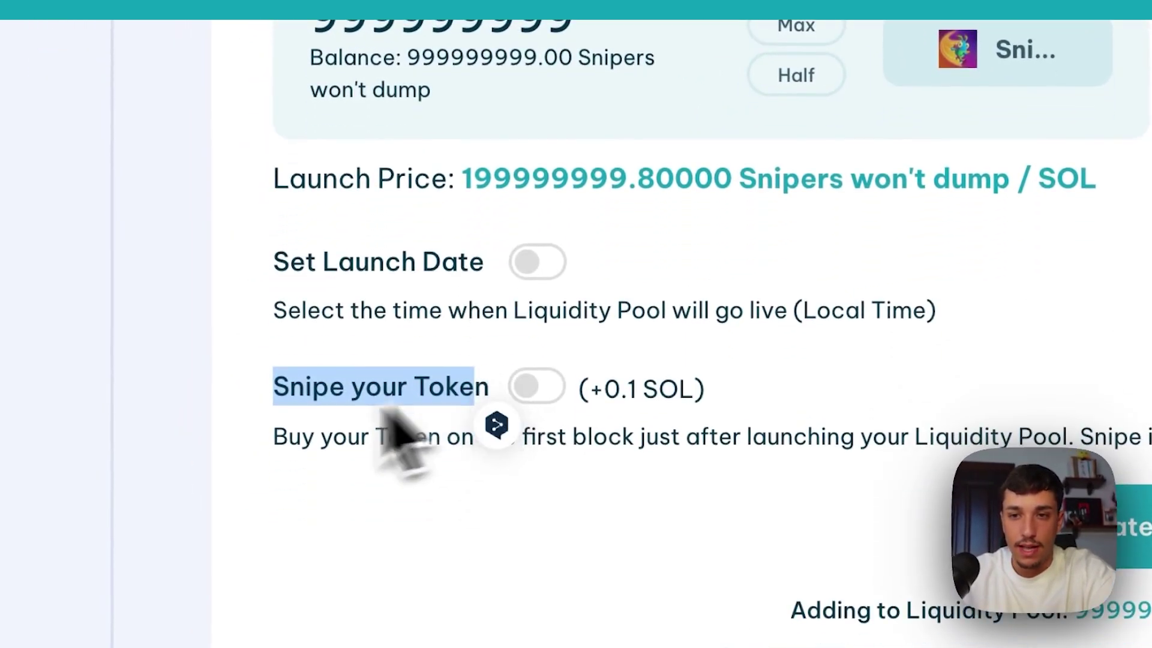
pyautogui.click(275, 406)
pyautogui.moveTo(276, 407); pyautogui.dragTo(455, 386)
pyautogui.click(483, 382)
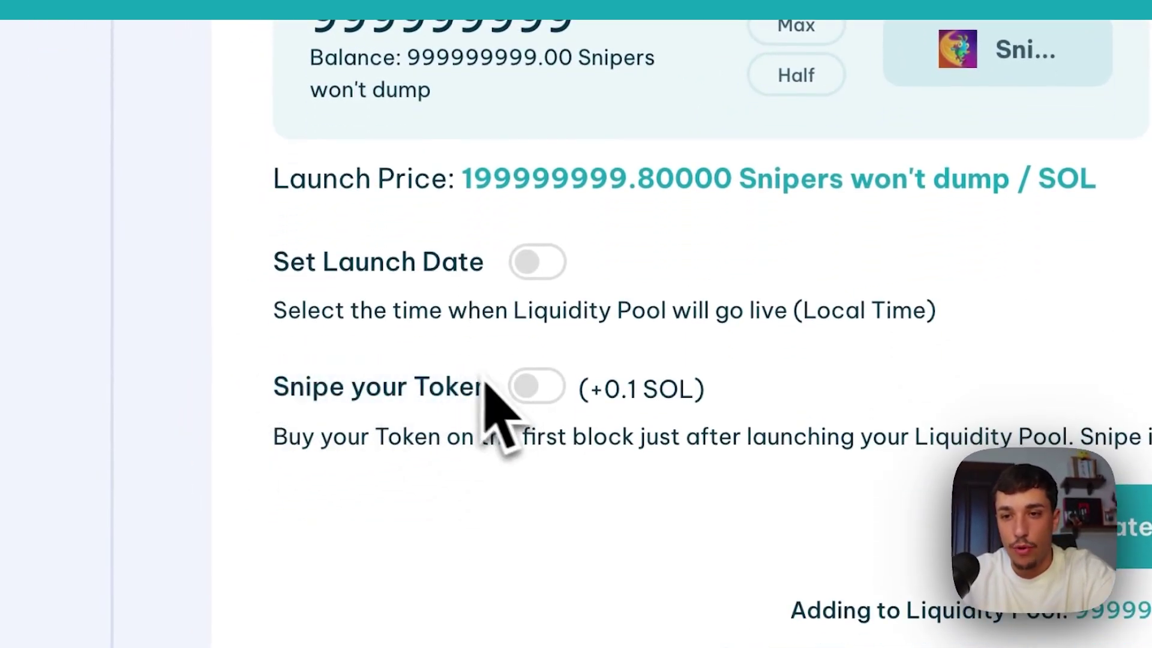
pyautogui.moveTo(590, 387); pyautogui.dragTo(702, 389)
pyautogui.click(693, 392)
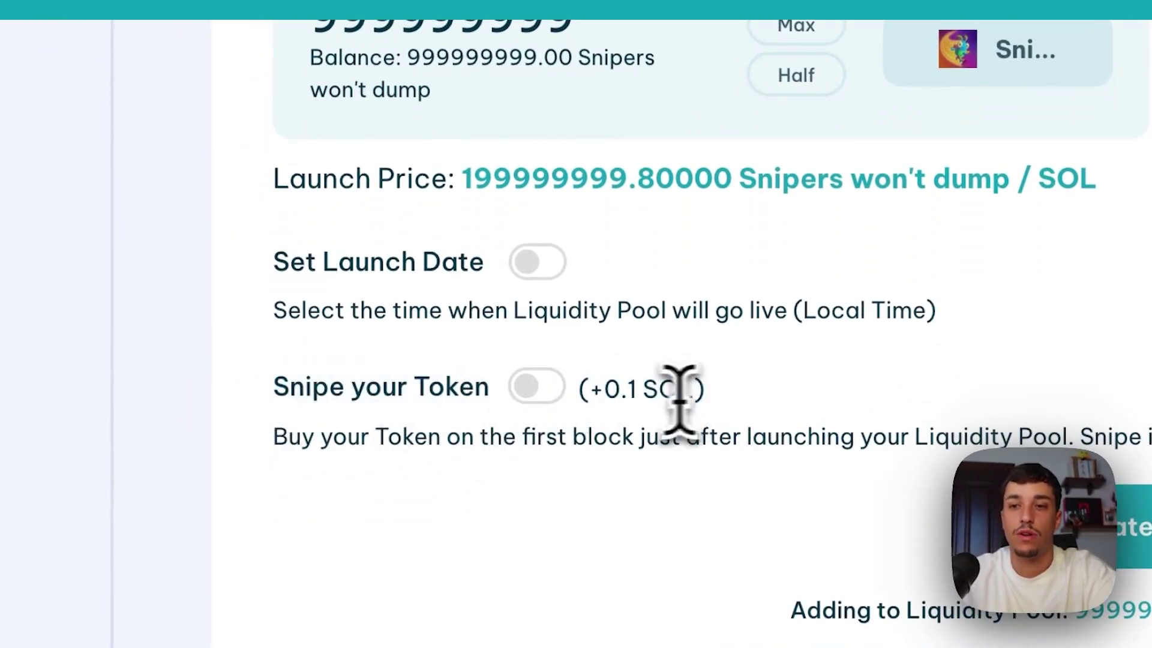
pyautogui.click(540, 387)
pyautogui.scroll(-1, 624, 321)
pyautogui.scroll(-3, 624, 326)
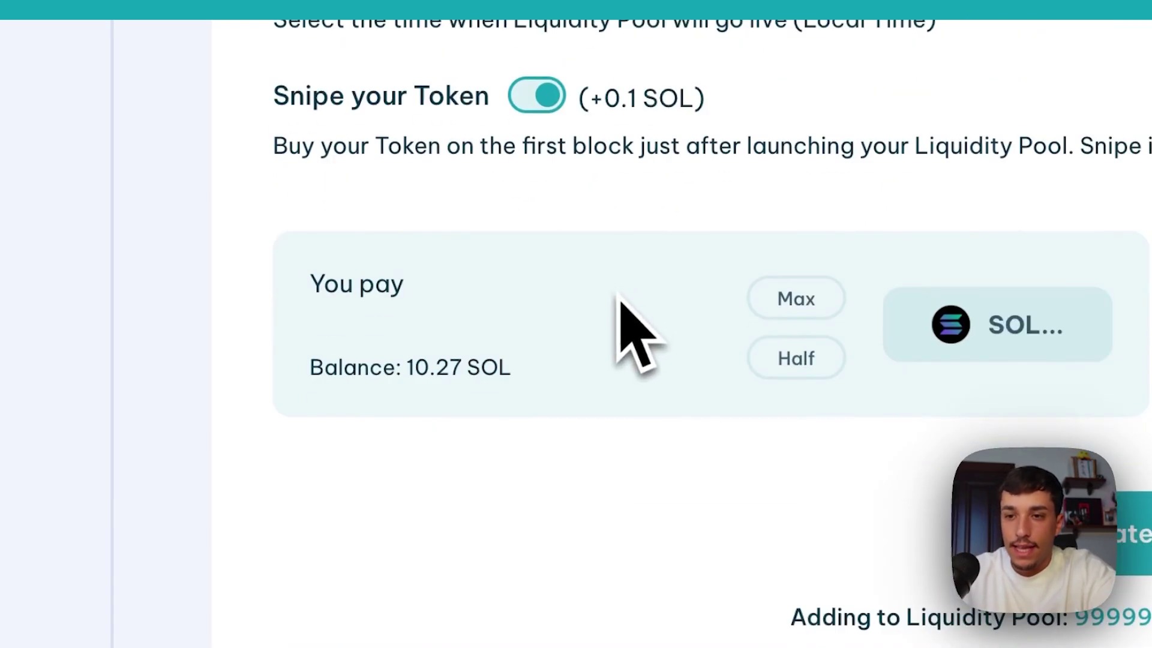
pyautogui.click(399, 320)
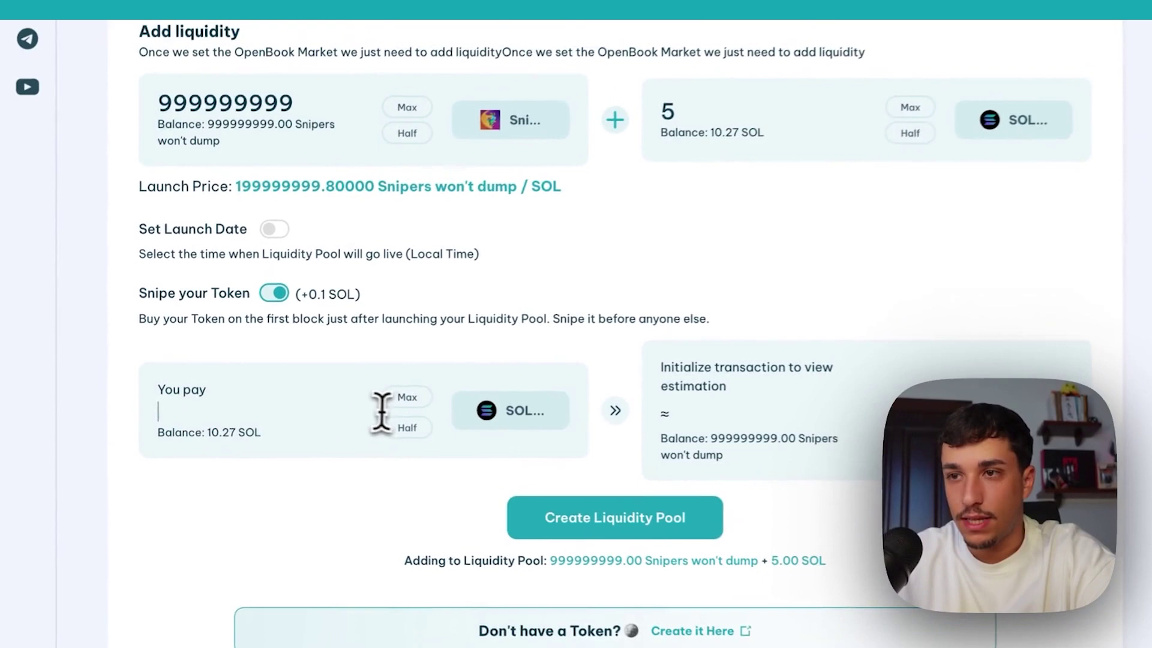
pyautogui.scroll(1, 442, 368)
pyautogui.scroll(1, 291, 283)
pyautogui.scroll(2, 290, 329)
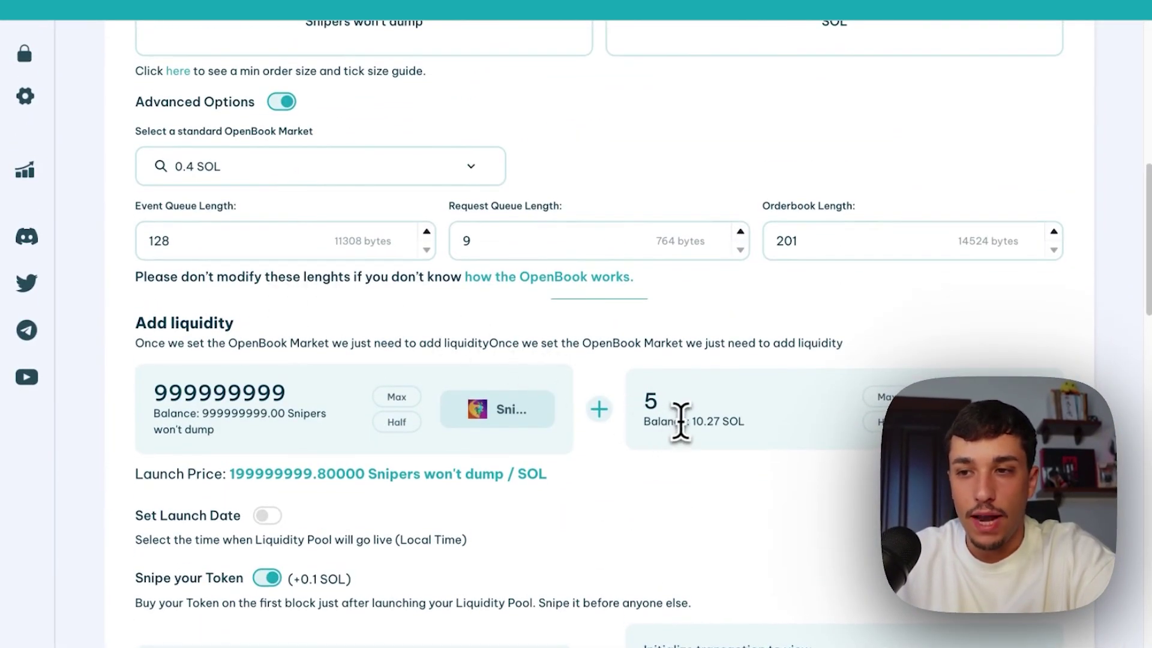
pyautogui.scroll(3, 329, 448)
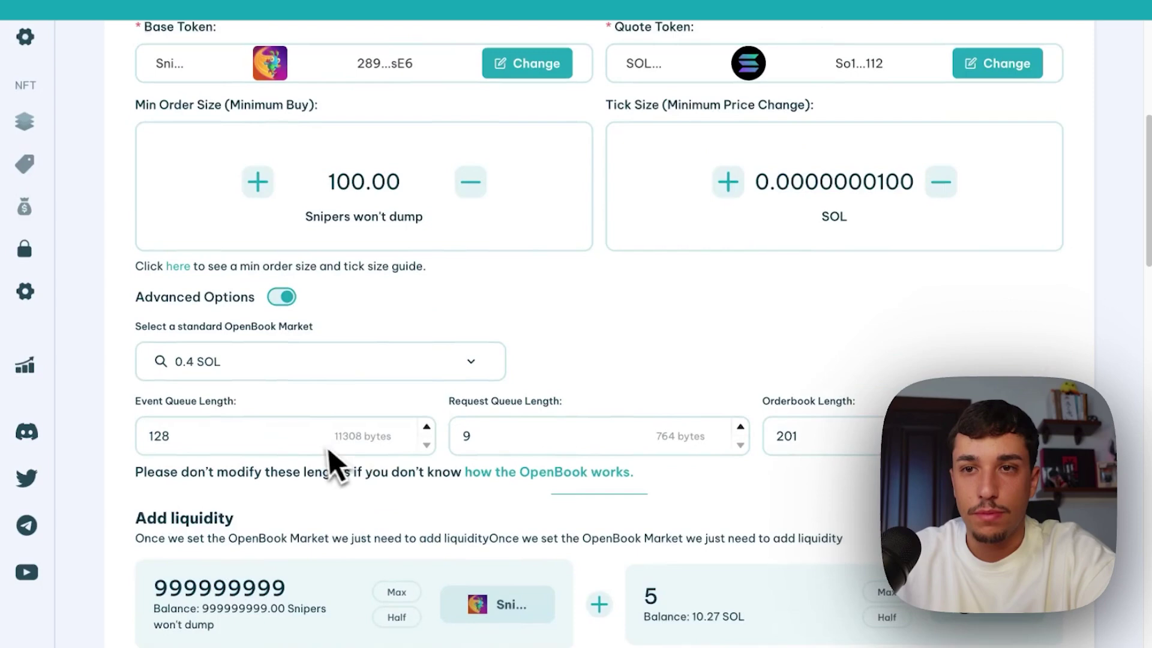
pyautogui.scroll(-2, 266, 371)
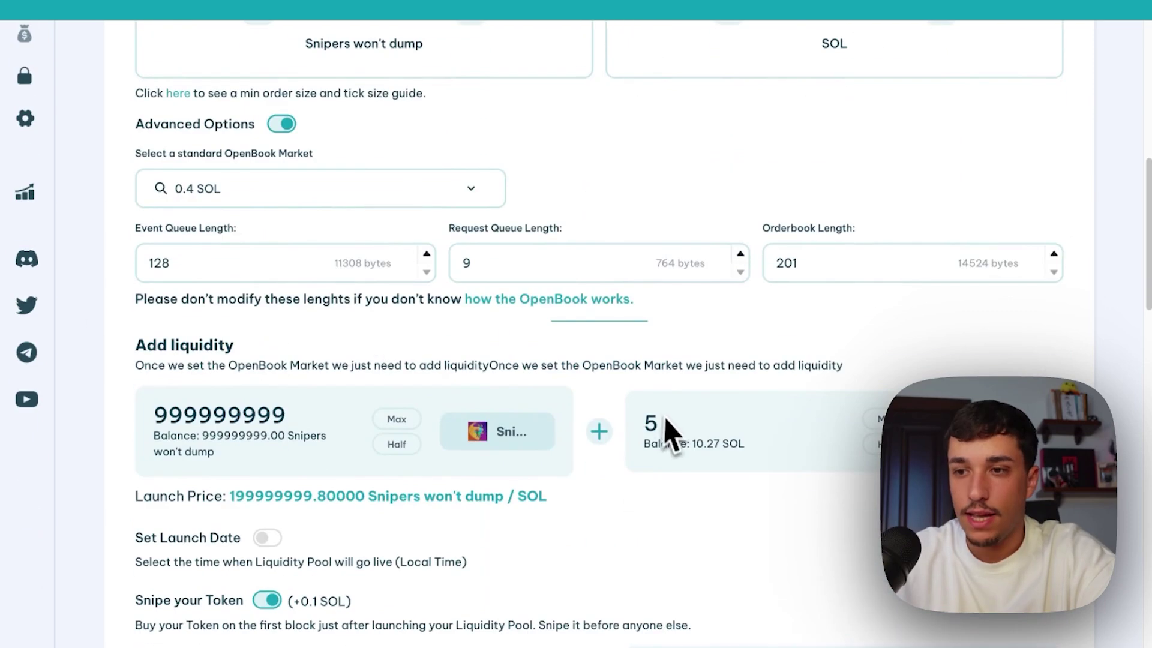
pyautogui.scroll(-2, 627, 402)
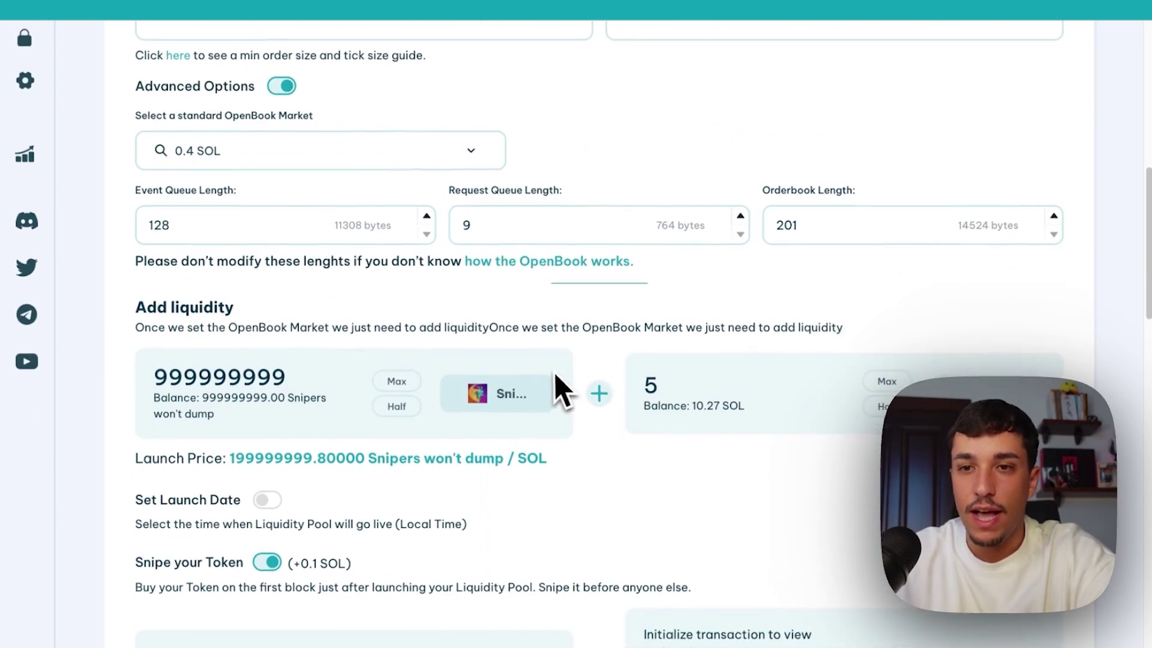
pyautogui.scroll(-2, 464, 373)
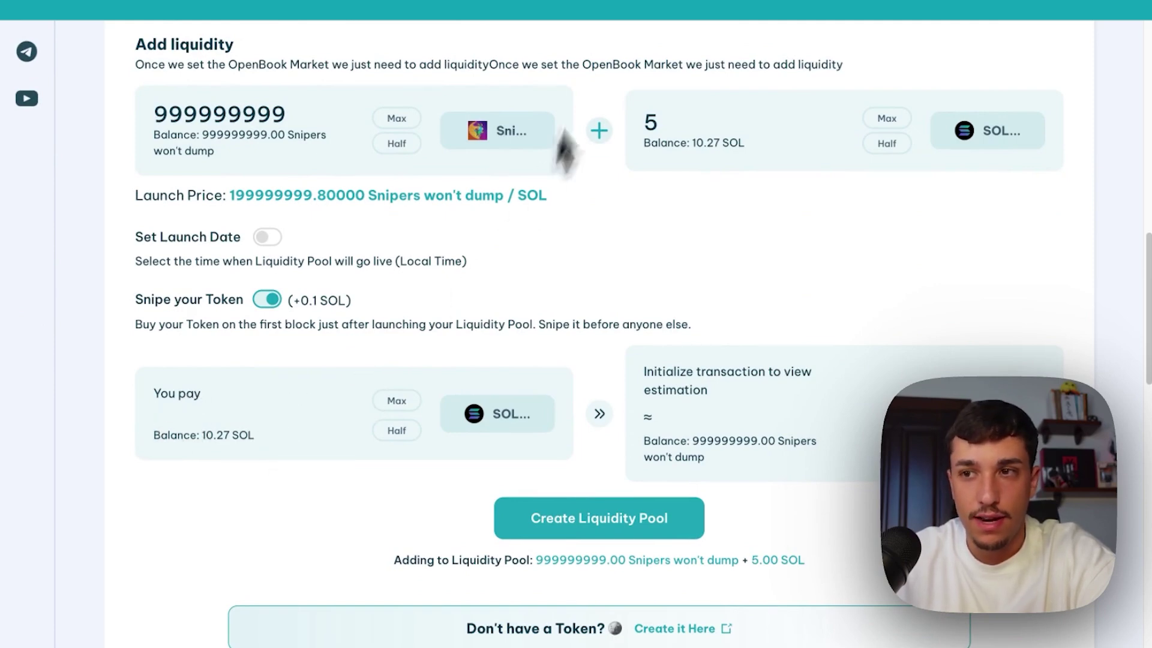
pyautogui.write('4')
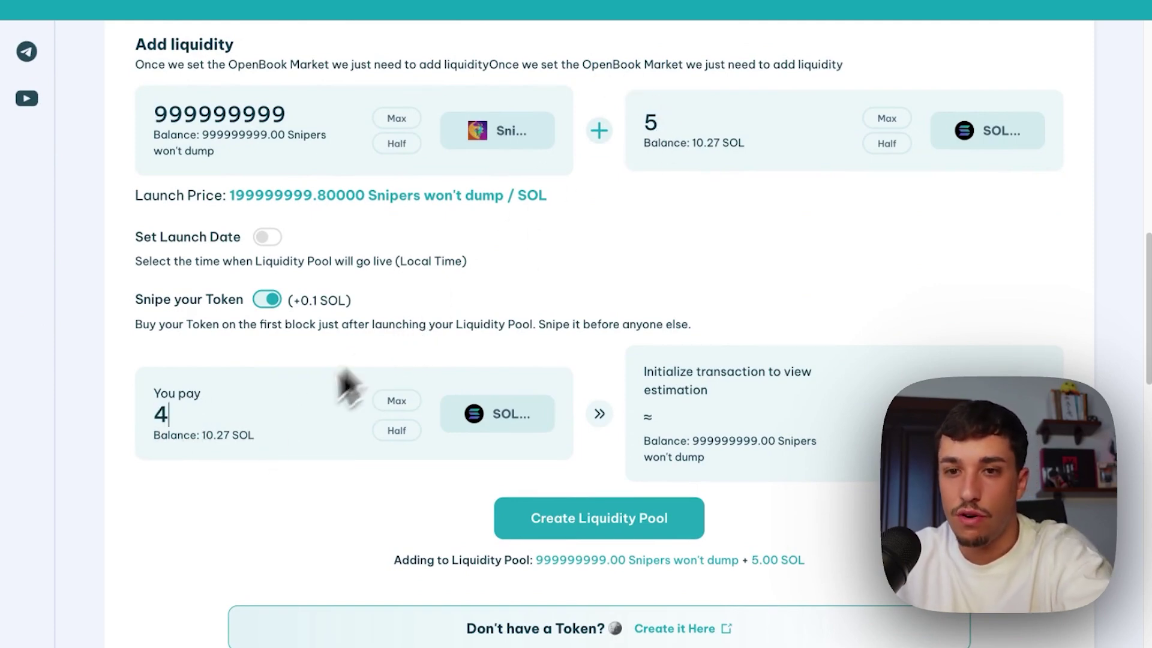
pyautogui.scroll(3, 265, 535)
pyautogui.scroll(2, 258, 399)
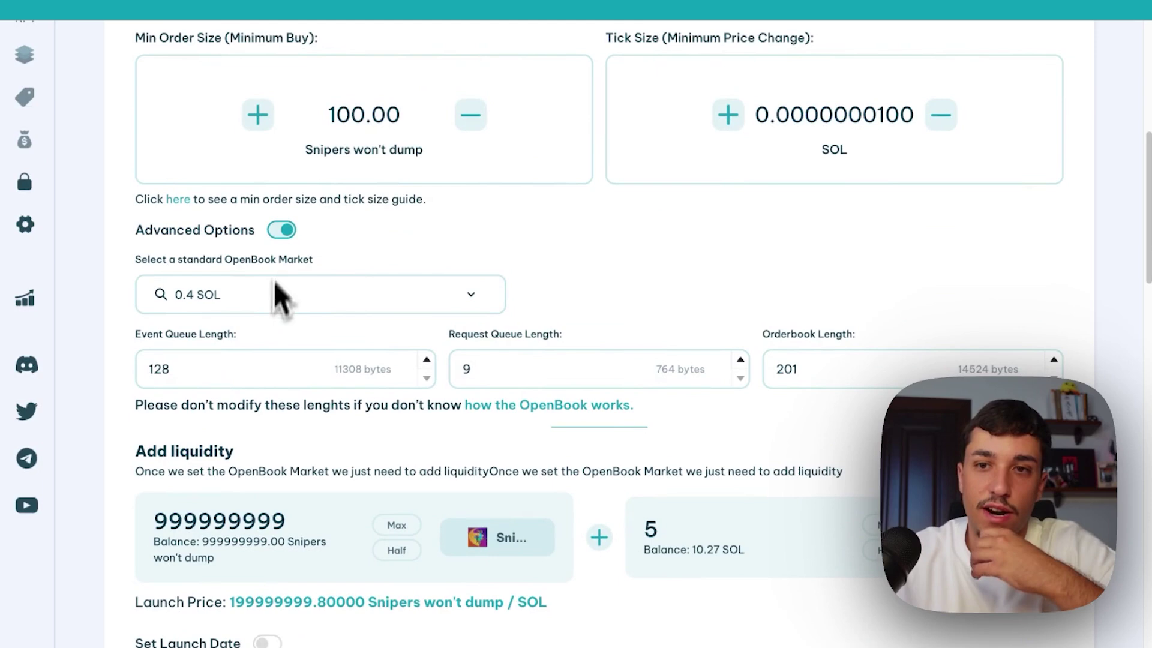
pyautogui.scroll(-2, 225, 322)
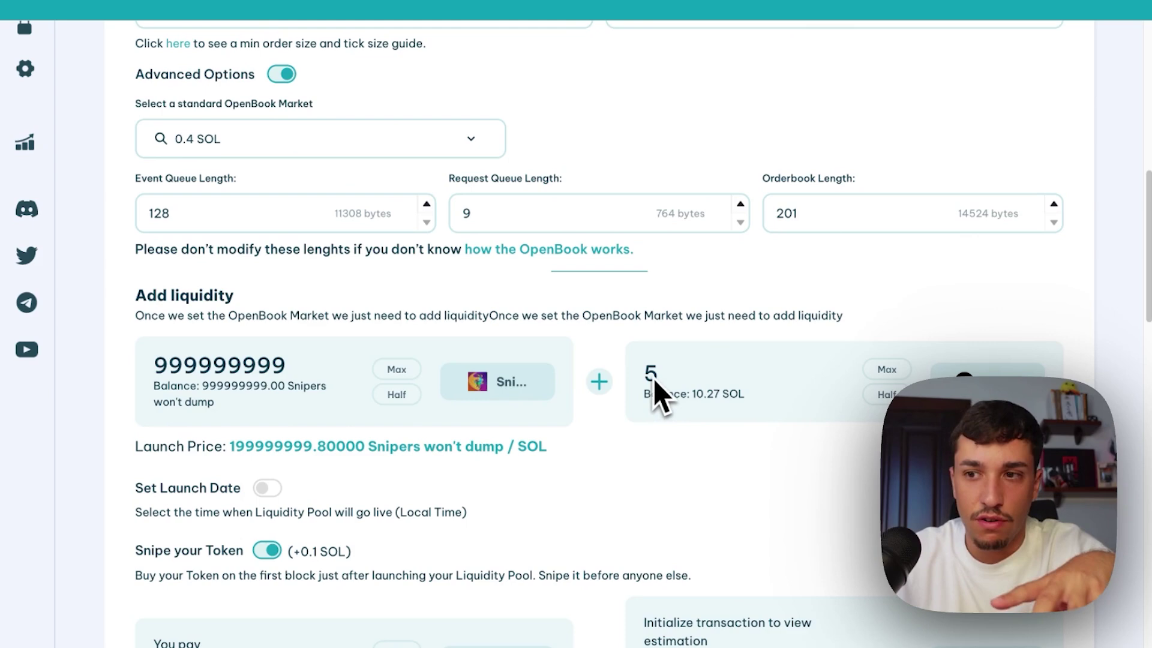
pyautogui.scroll(-3, 598, 391)
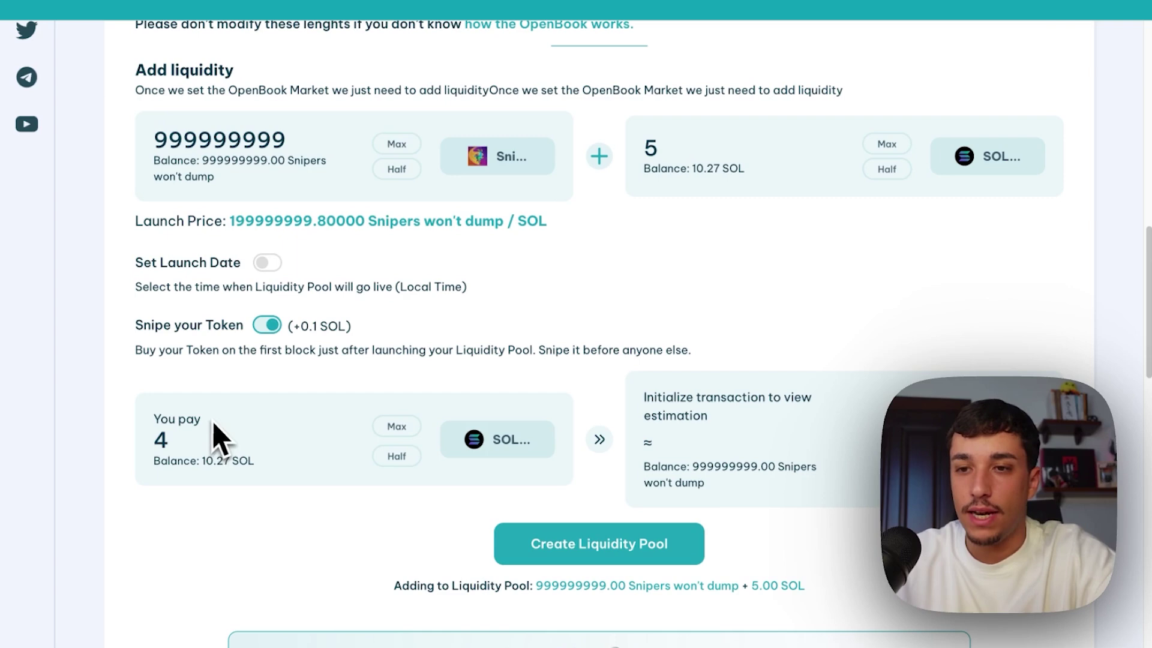
pyautogui.scroll(-1, 211, 440)
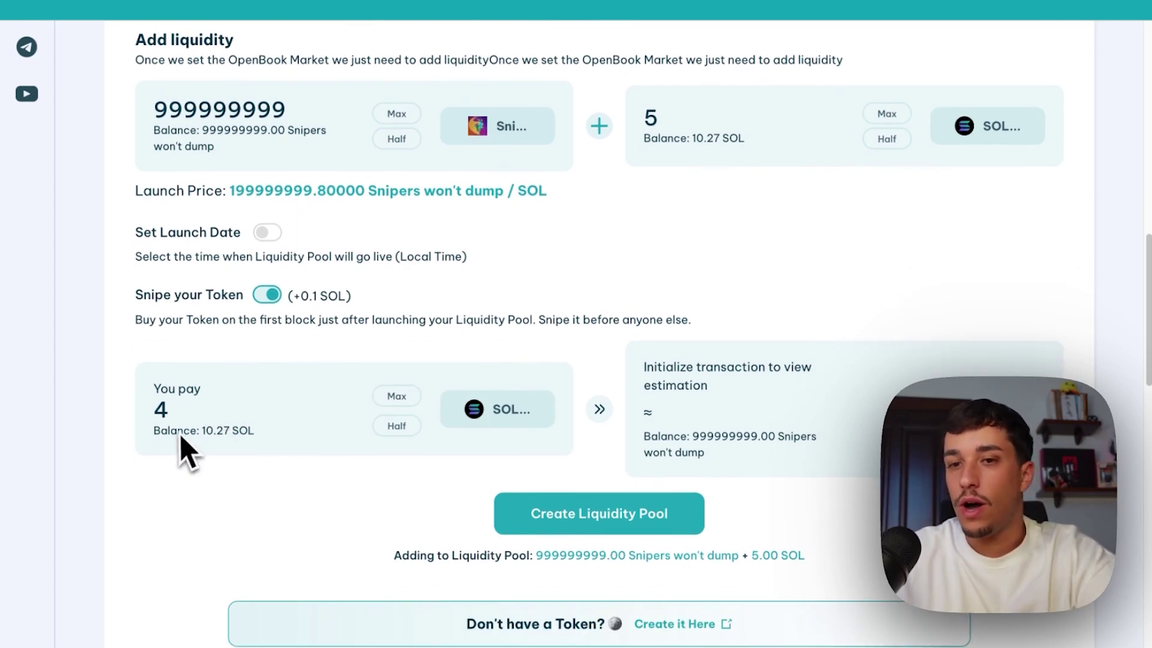
pyautogui.scroll(-2, 373, 504)
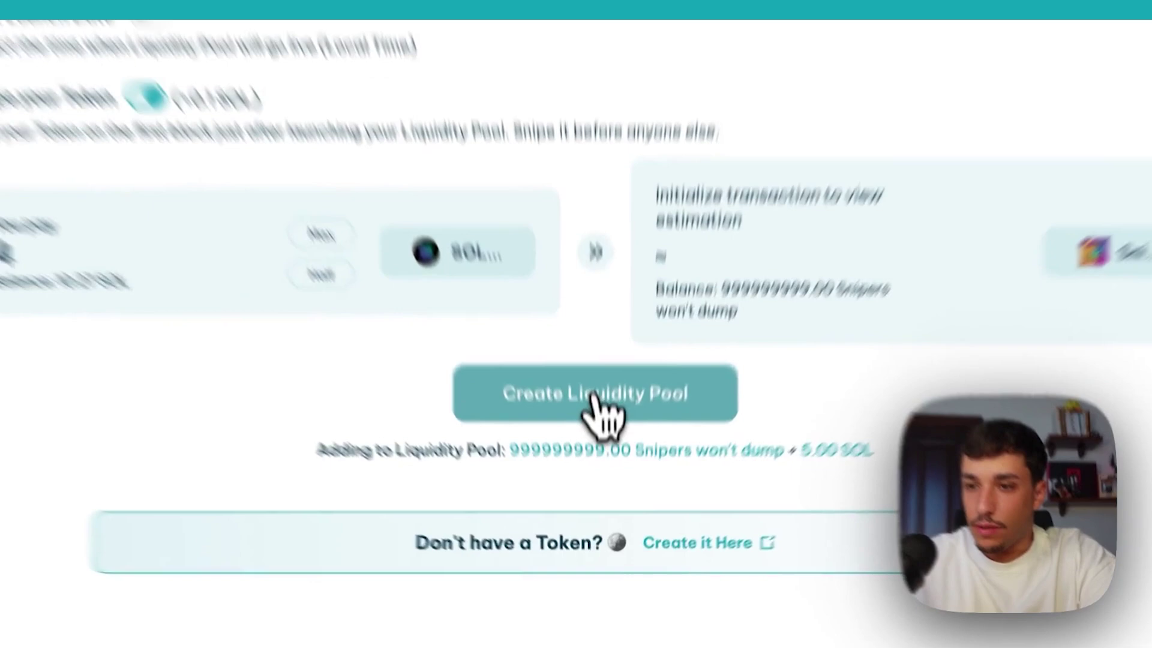
# Submit Create Liquidity Pool, bringing up the Phantom approval with estimated balance changes.
pyautogui.click(607, 460)
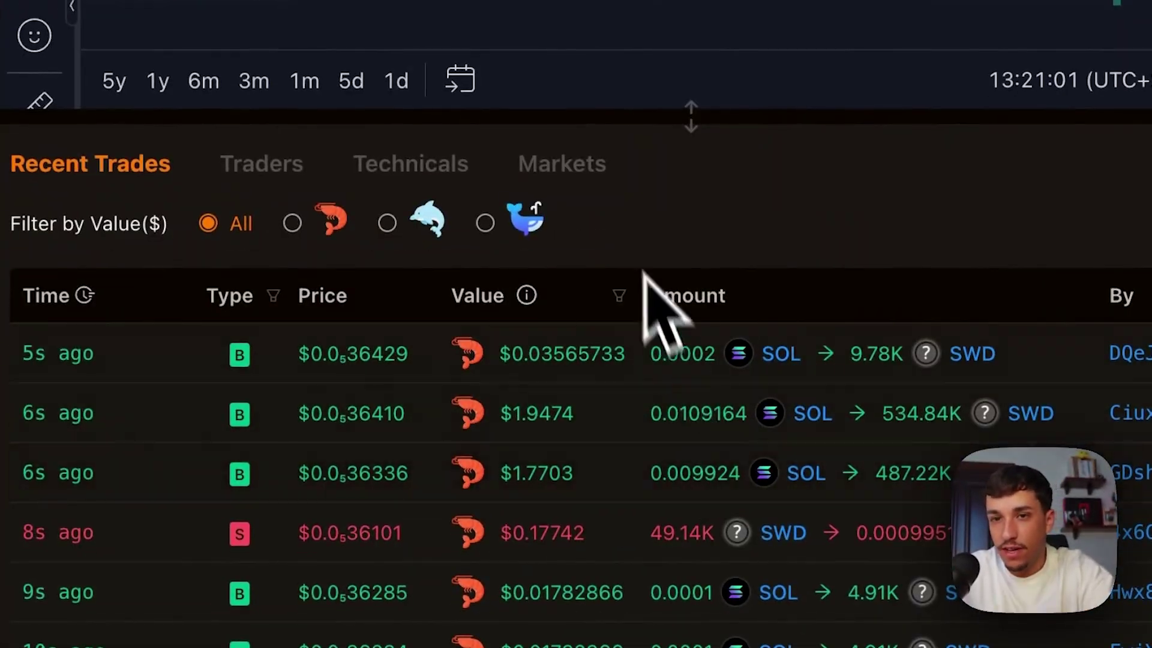
pyautogui.scroll(-3, 581, 292)
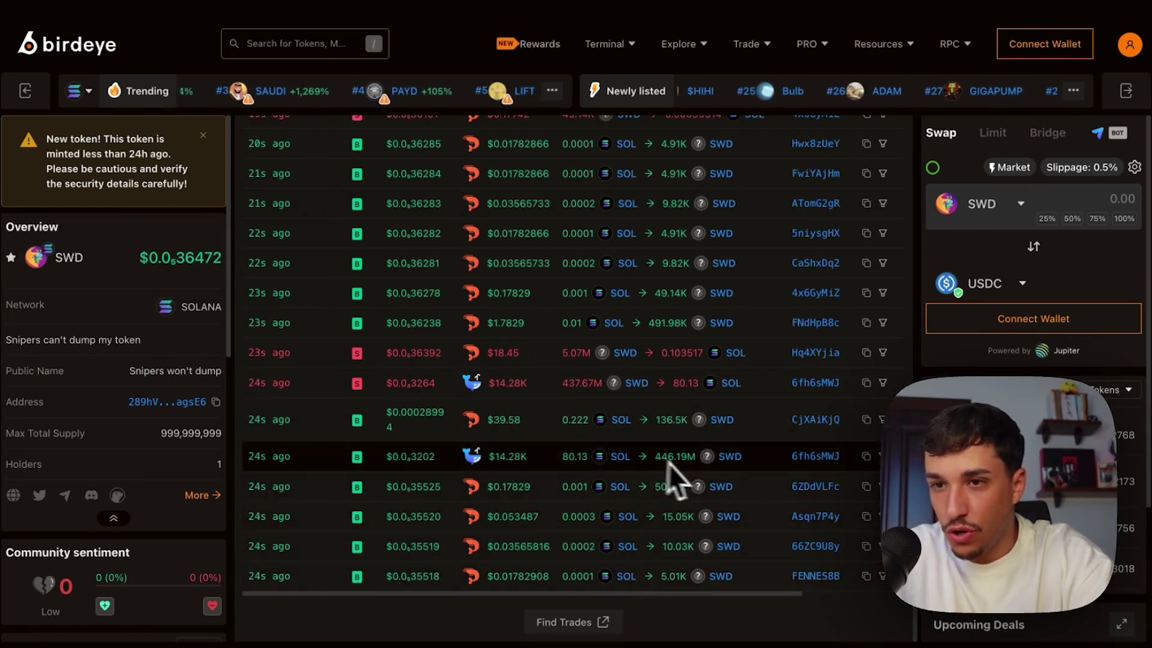
pyautogui.scroll(10, 668, 476)
pyautogui.scroll(-5, 553, 489)
pyautogui.scroll(-2, 594, 464)
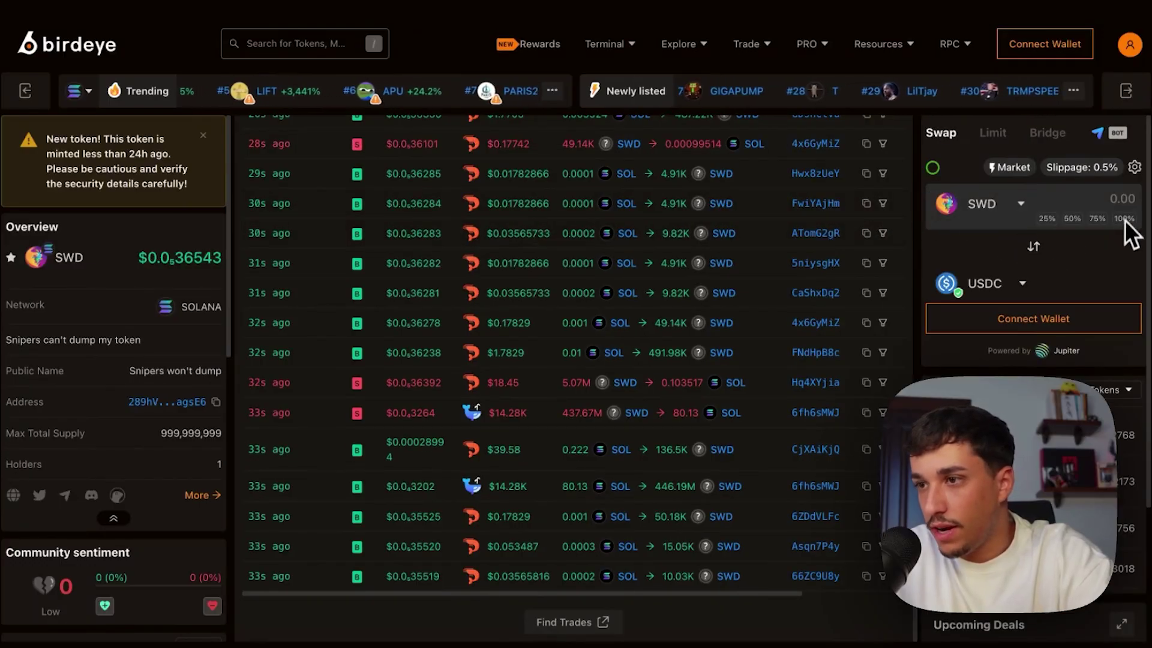
# Choose 100% of the SWD balance to sell in Birdeye's Swap widget.
pyautogui.click(1125, 219)
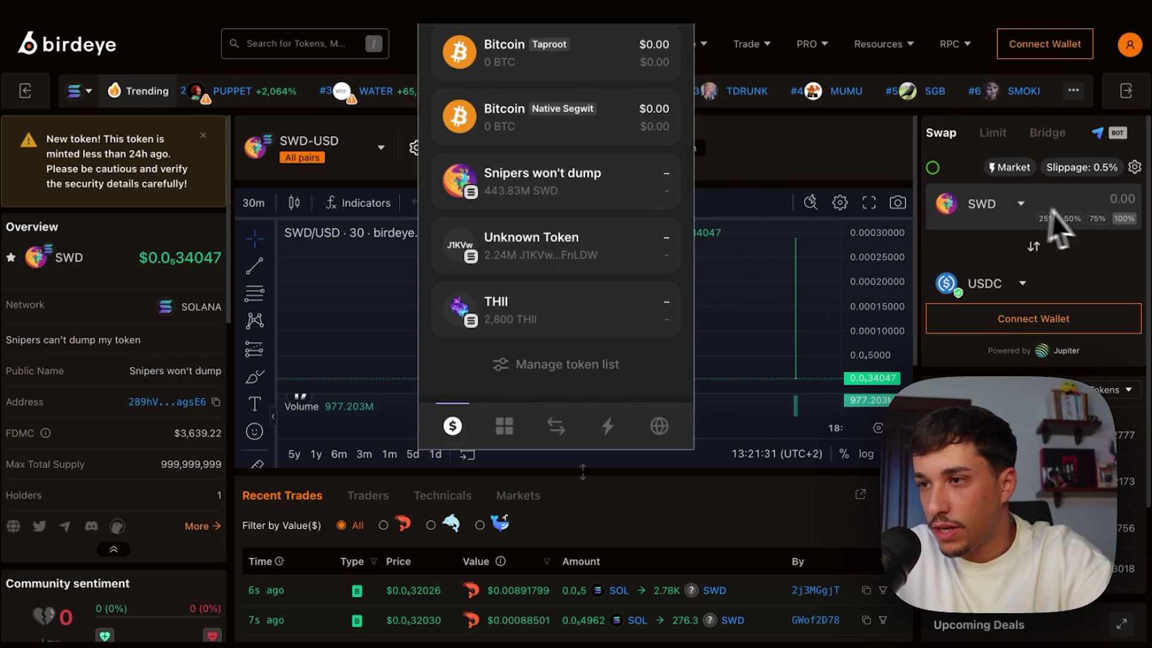
pyautogui.scroll(-1, 1050, 187)
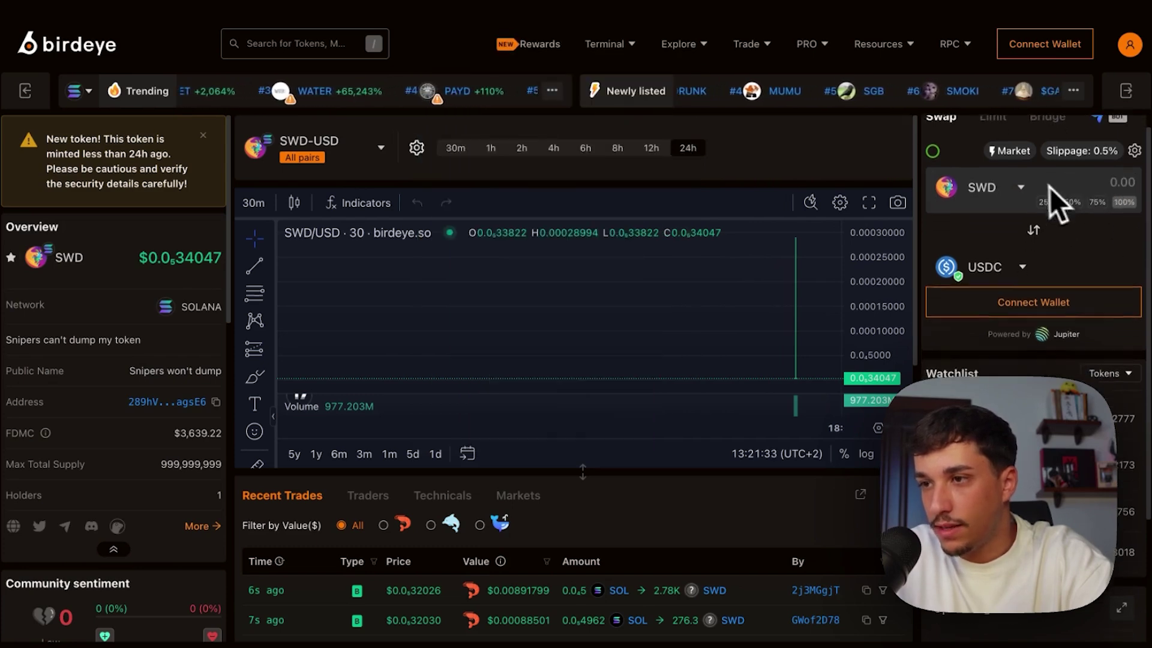
pyautogui.scroll(-3, 1039, 189)
# Connect Phantom, fill 100% of the 443,826,473.416 SWD balance and receive SOL instead of USDC.
pyautogui.click(1055, 163)
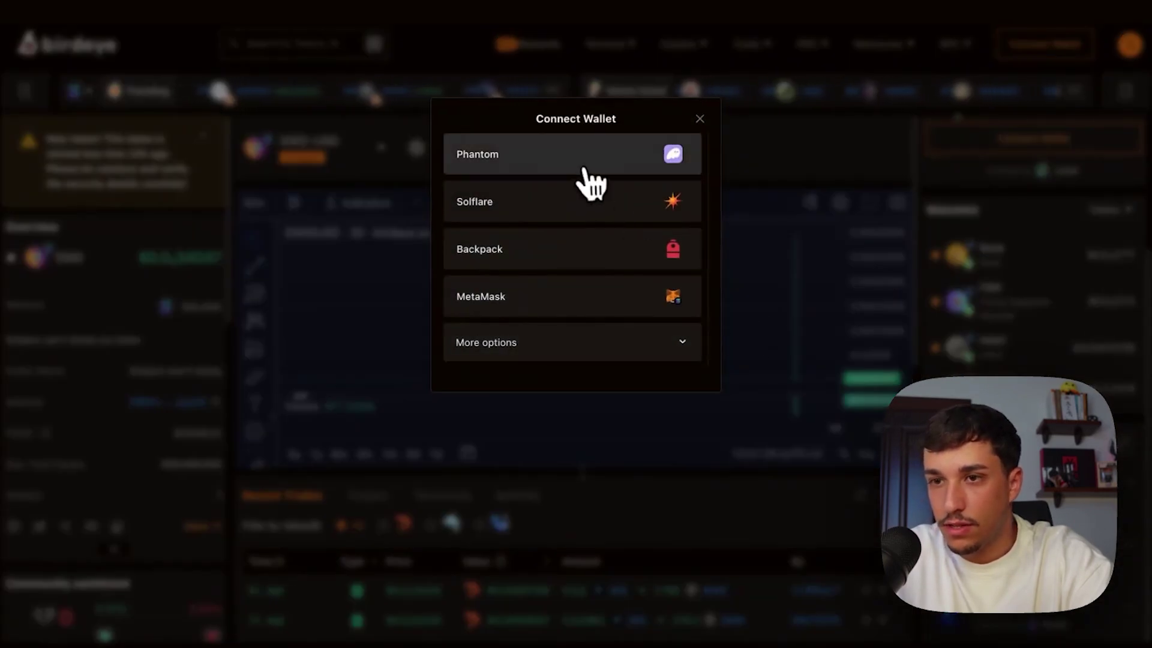
pyautogui.click(583, 163)
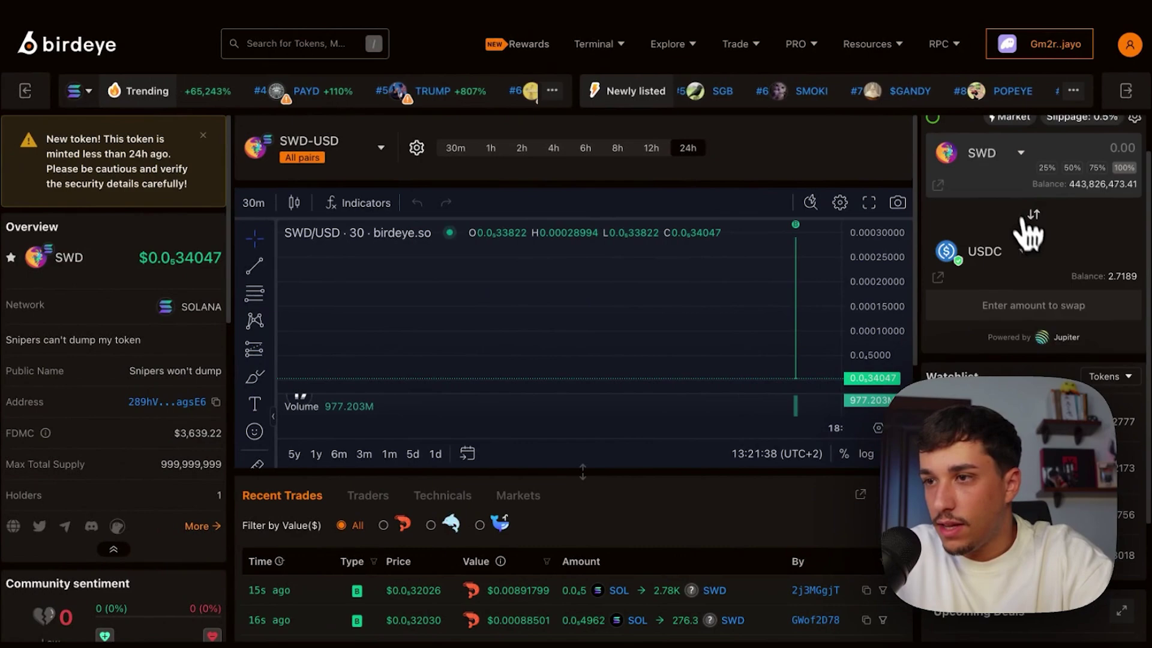
pyautogui.click(1118, 169)
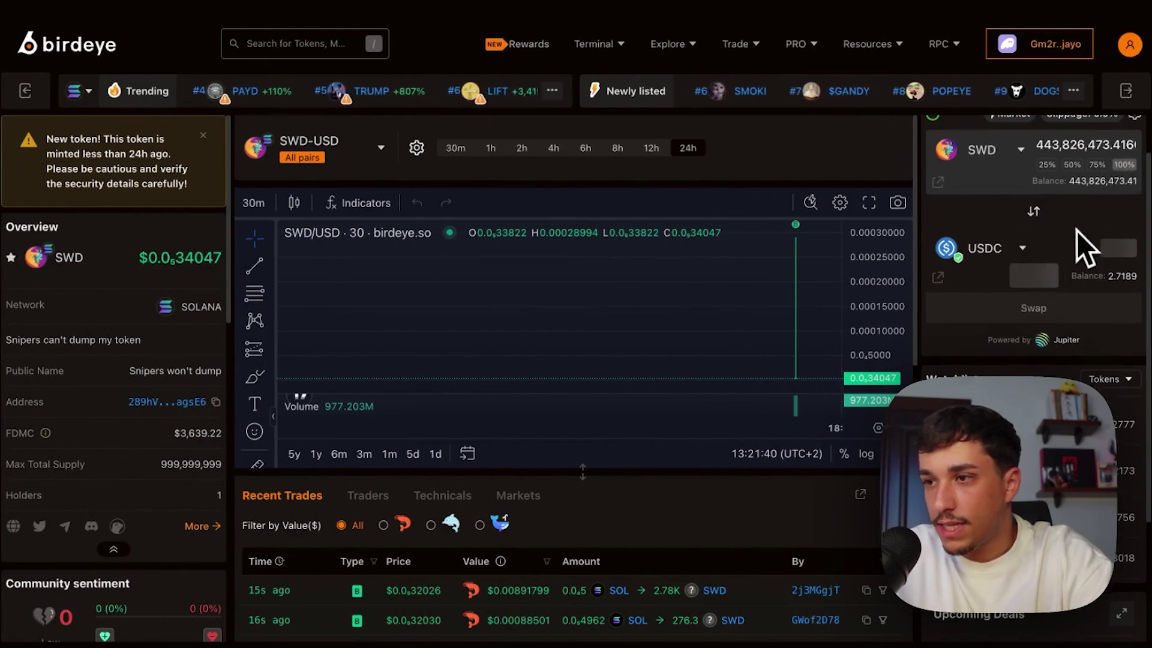
pyautogui.click(1001, 261)
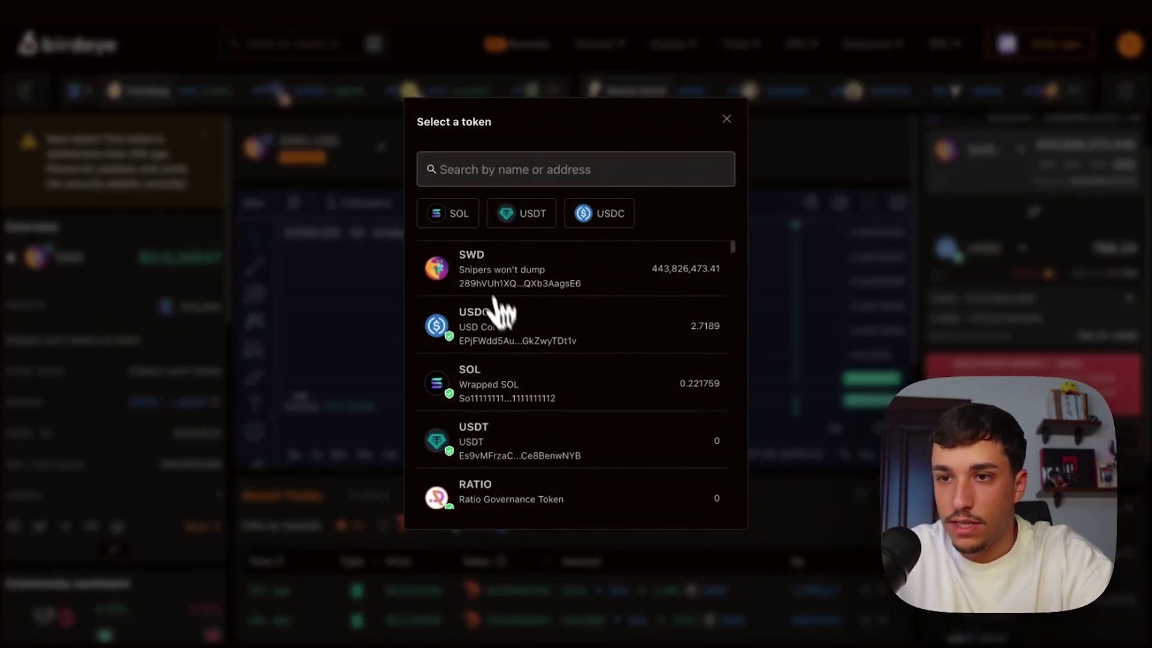
pyautogui.click(467, 220)
pyautogui.scroll(-3, 627, 467)
pyautogui.scroll(-2, 651, 501)
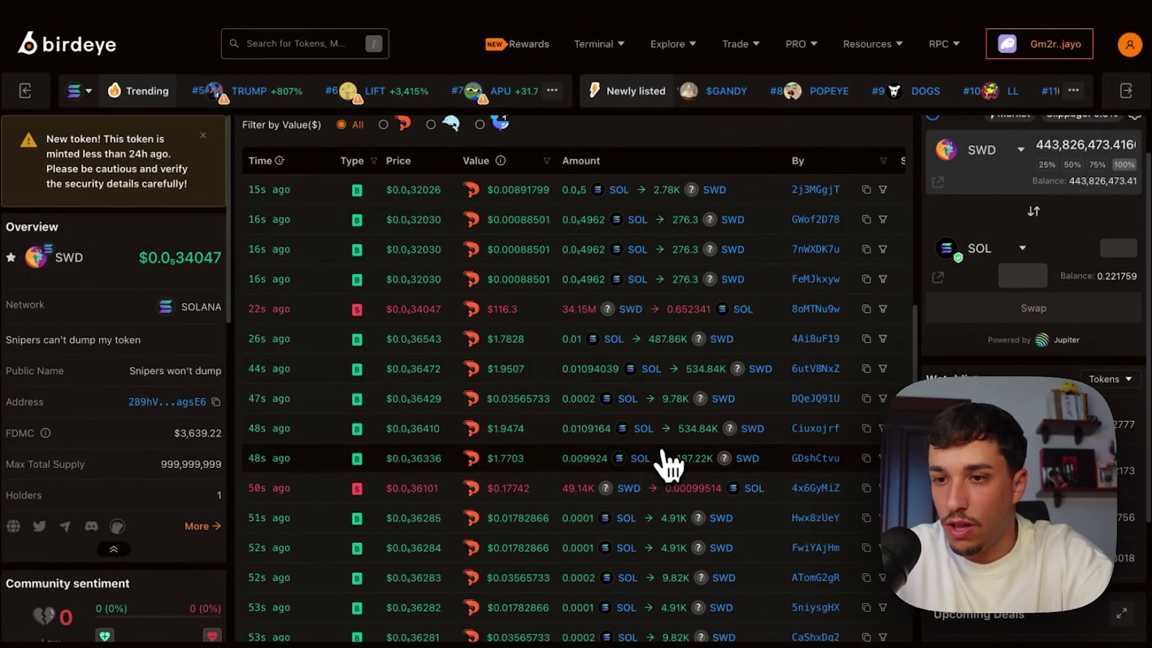
pyautogui.scroll(5, 604, 352)
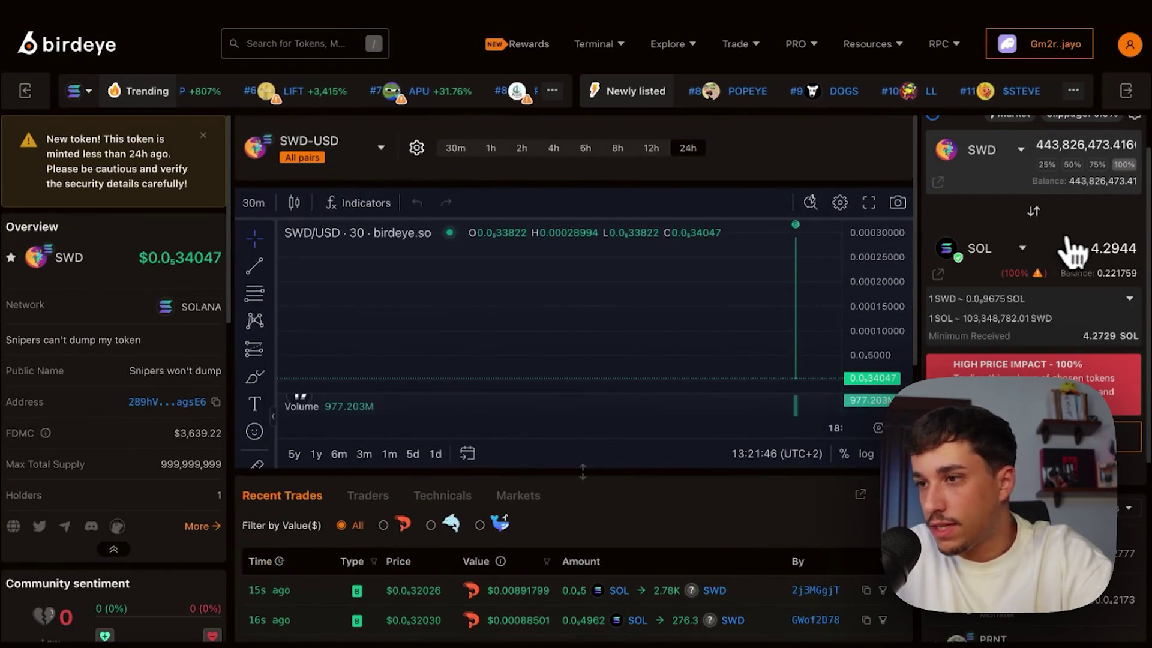
pyautogui.scroll(-1, 1090, 248)
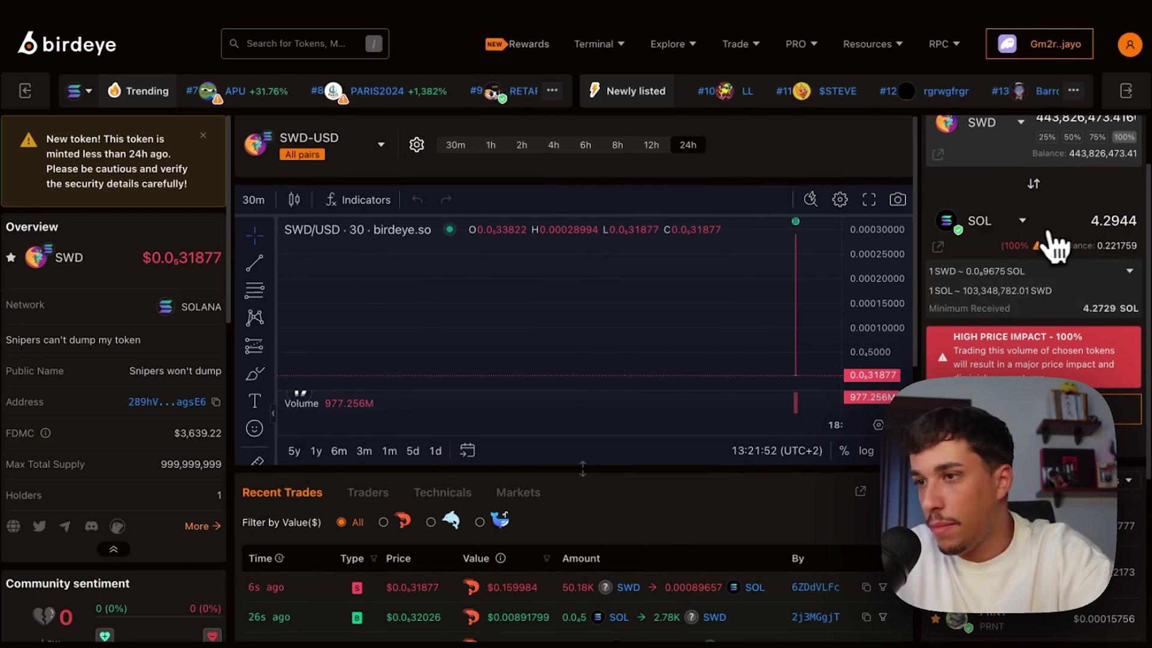
pyautogui.scroll(-1, 754, 508)
pyautogui.scroll(-2, 754, 505)
pyautogui.scroll(-5, 746, 468)
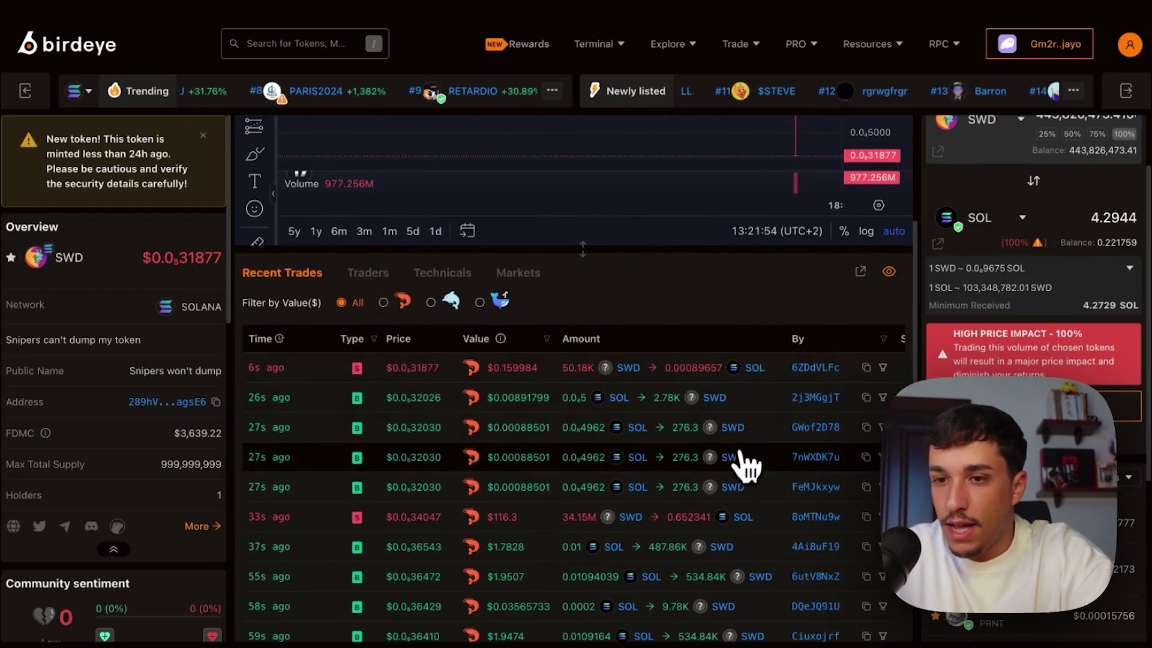
pyautogui.scroll(2, 720, 406)
pyautogui.scroll(-2, 733, 361)
pyautogui.scroll(-3, 751, 386)
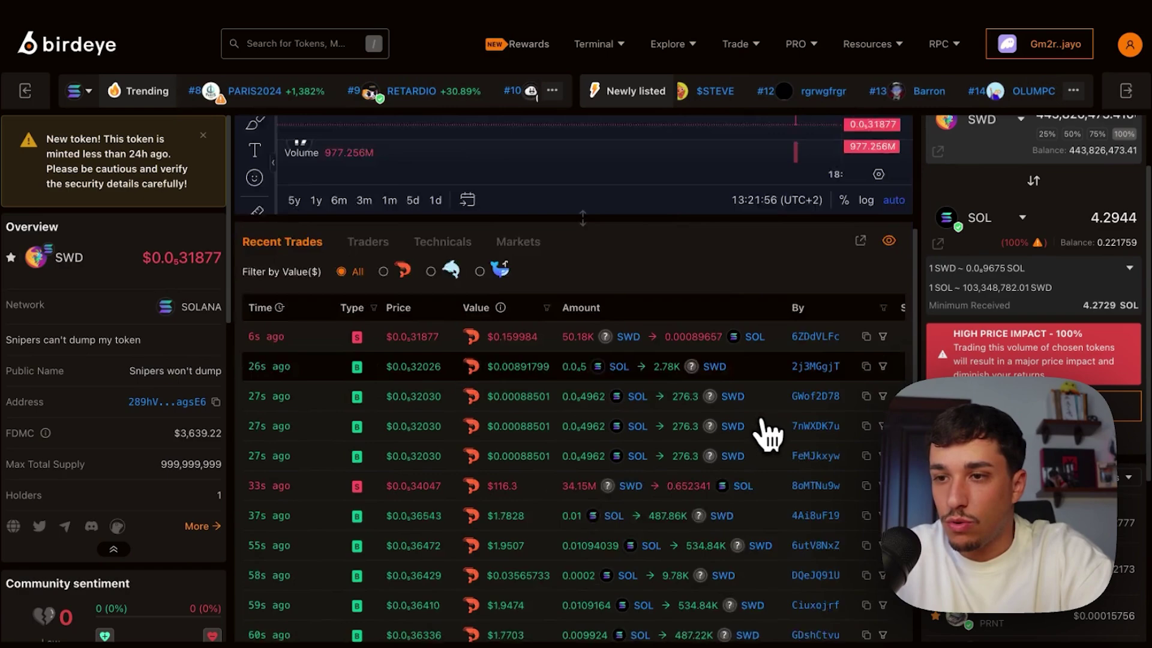
pyautogui.scroll(-3, 767, 423)
pyautogui.scroll(4, 767, 434)
pyautogui.scroll(-5, 765, 450)
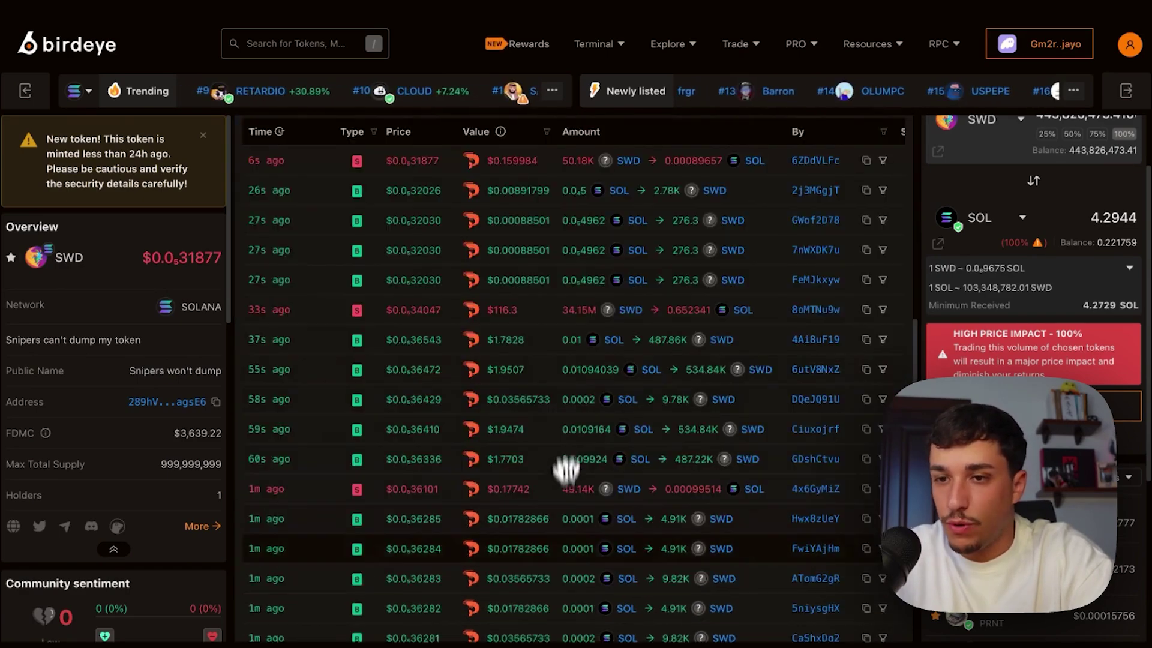
pyautogui.scroll(-2, 571, 471)
# Load the next page of the SWD token's Recent Trades list.
pyautogui.click(577, 622)
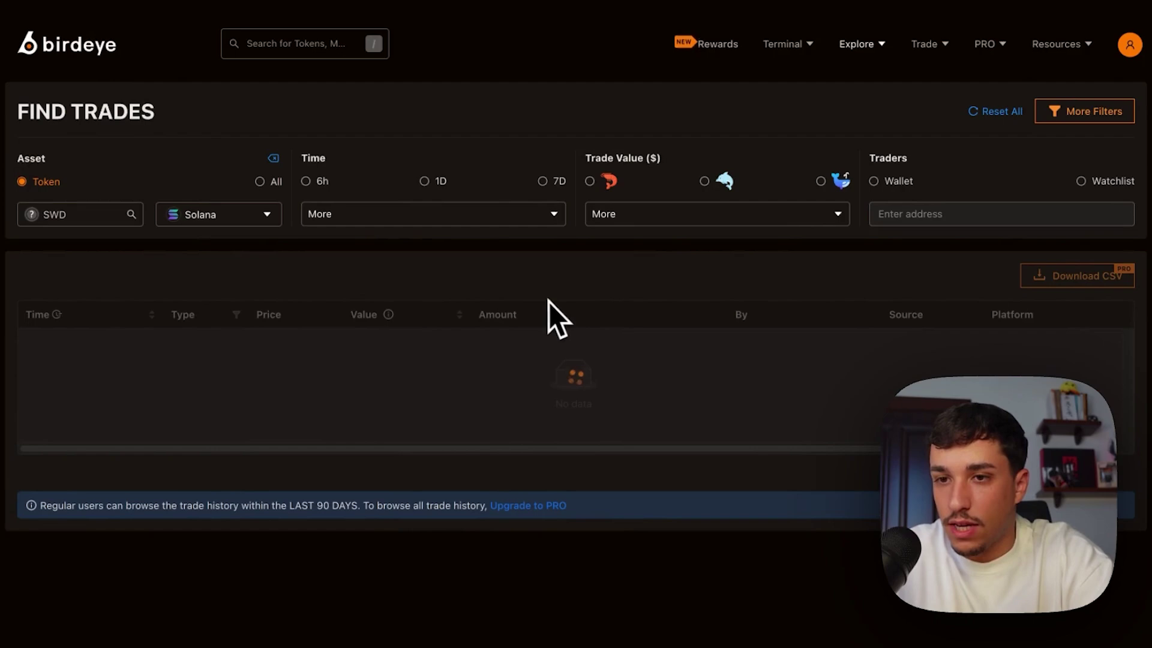
pyautogui.scroll(-5, 543, 307)
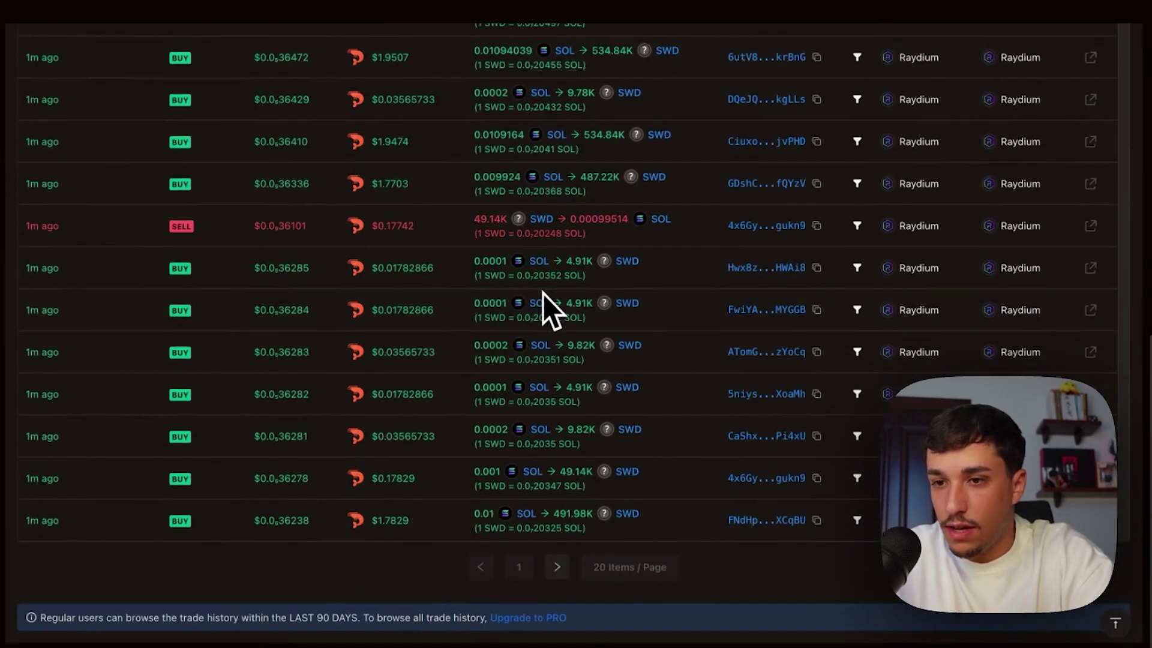
pyautogui.click(563, 568)
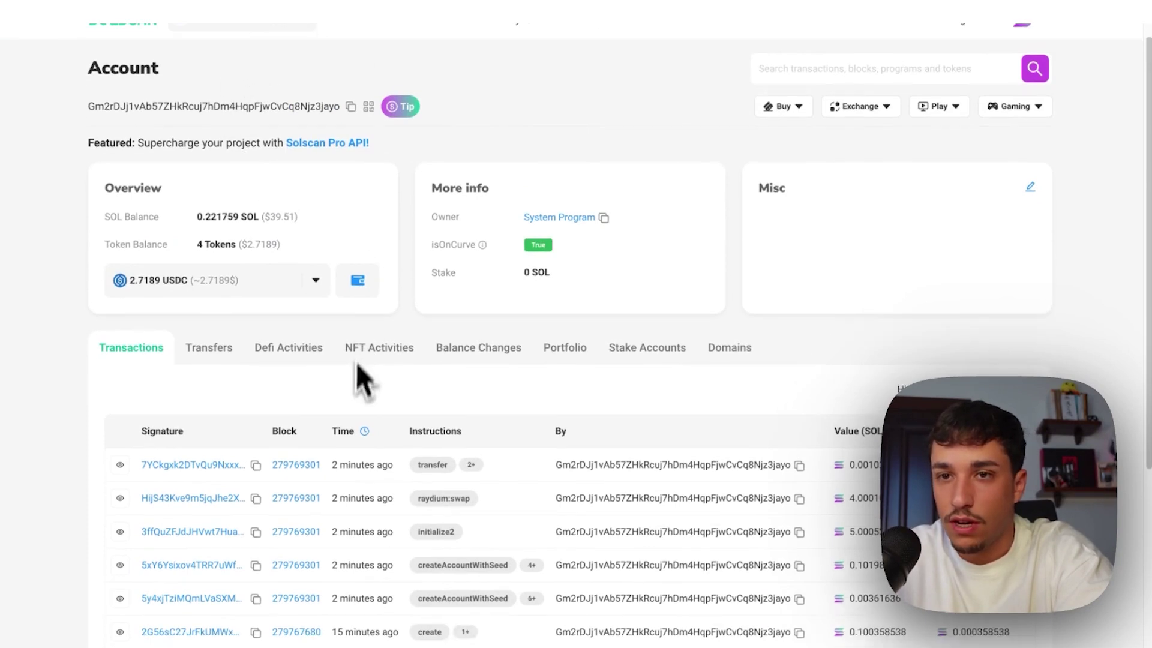
pyautogui.scroll(-2, 355, 382)
pyautogui.scroll(-3, 360, 387)
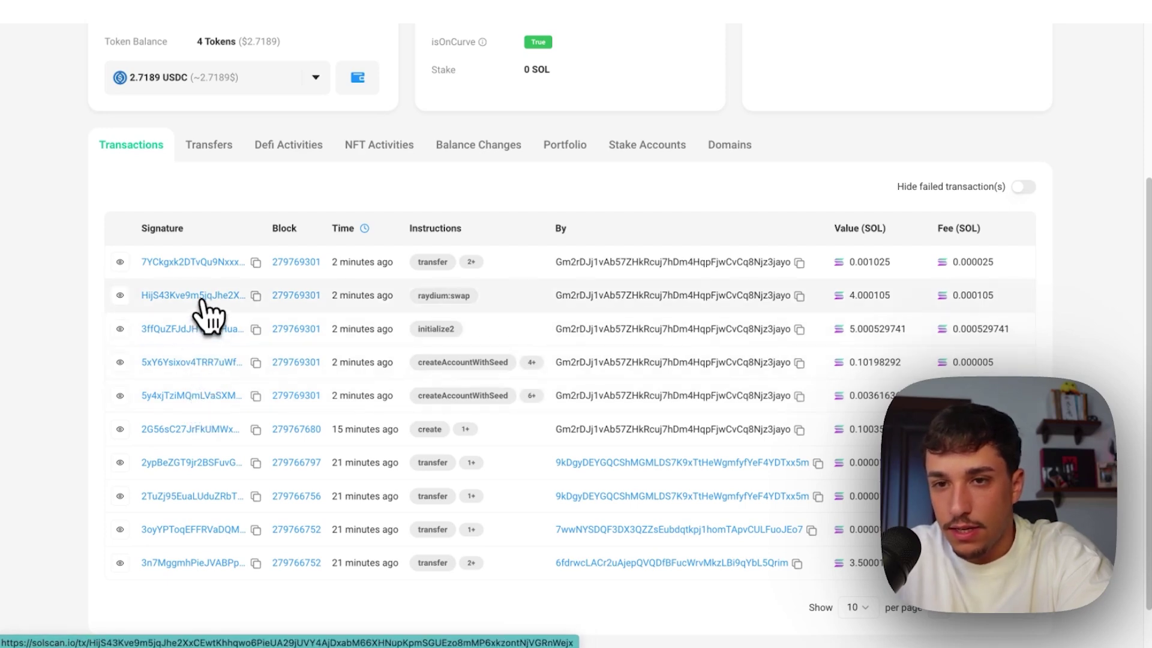
# Inspect the pool-creation transaction's SOL balance changes, then return to its Overview.
pyautogui.click(191, 268)
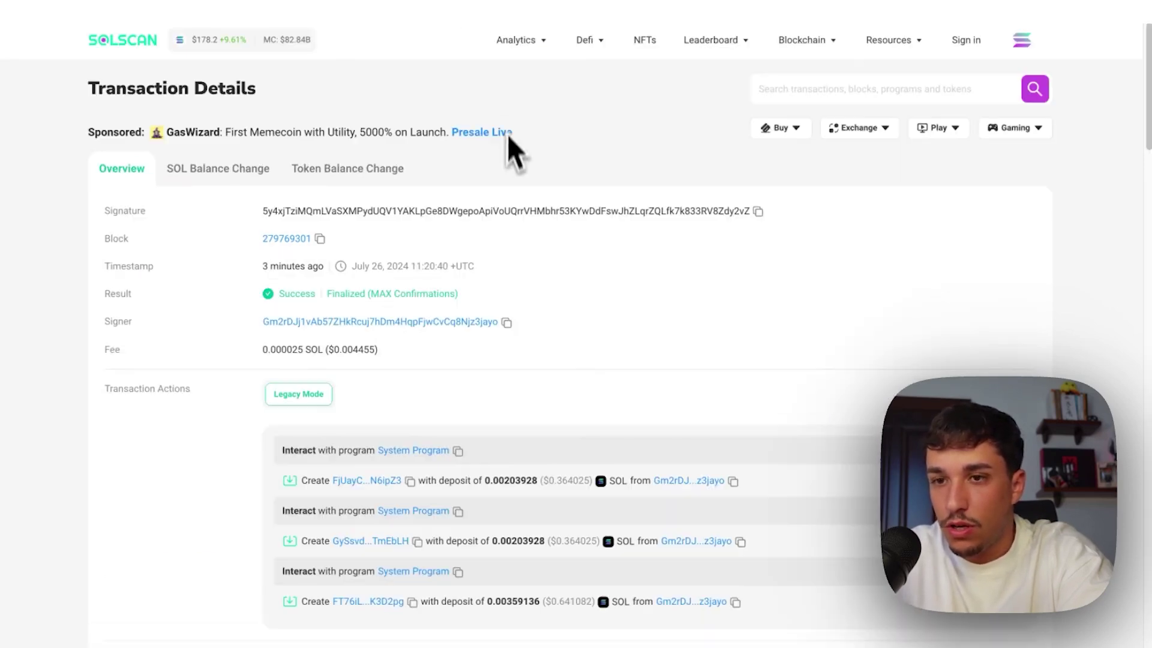
pyautogui.scroll(-5, 440, 287)
pyautogui.scroll(2, 482, 295)
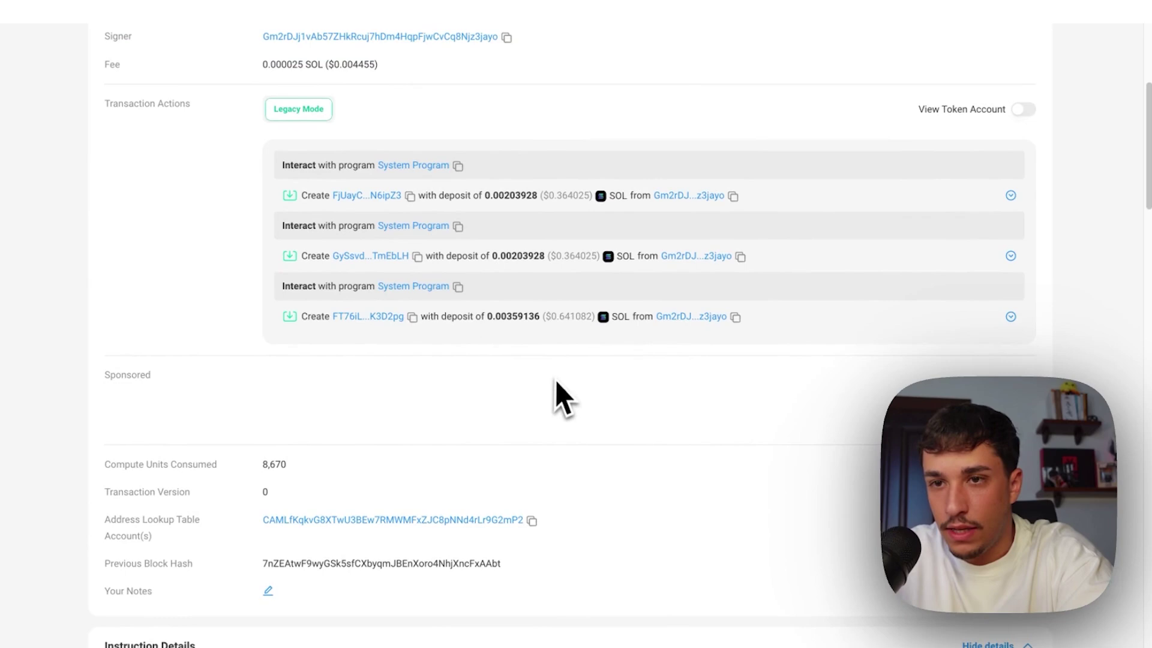
pyautogui.scroll(-5, 563, 315)
pyautogui.scroll(6, 462, 240)
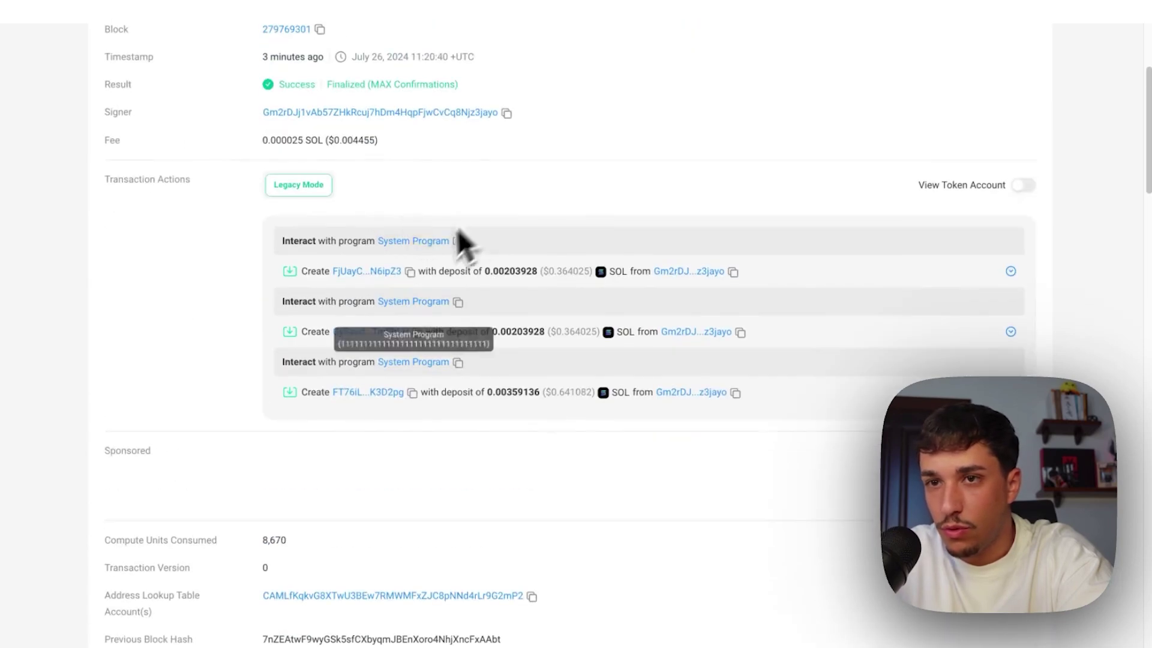
pyautogui.scroll(5, 309, 193)
pyautogui.click(225, 171)
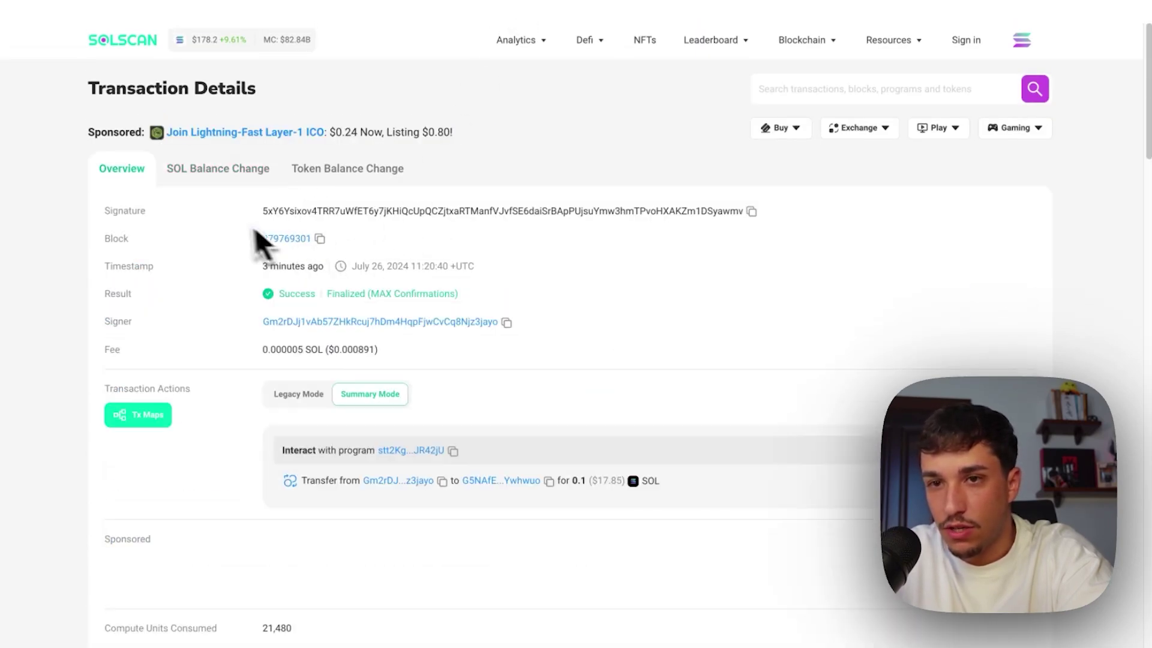
pyautogui.click(218, 170)
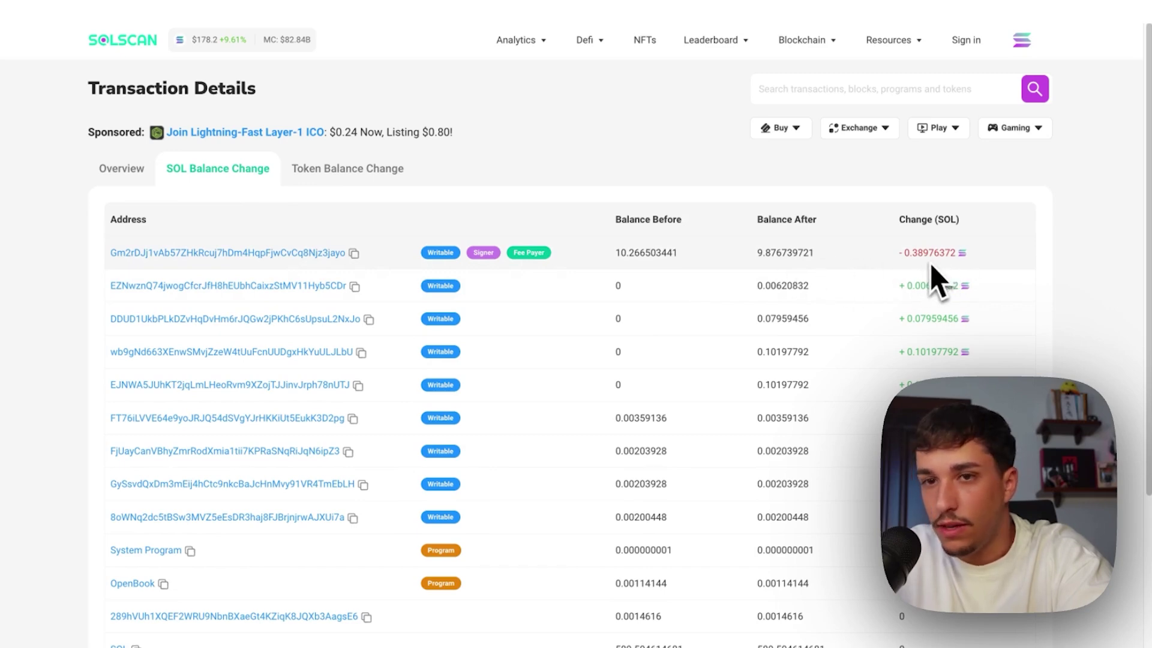
pyautogui.click(122, 168)
pyautogui.scroll(-2, 451, 270)
pyautogui.scroll(-5, 634, 331)
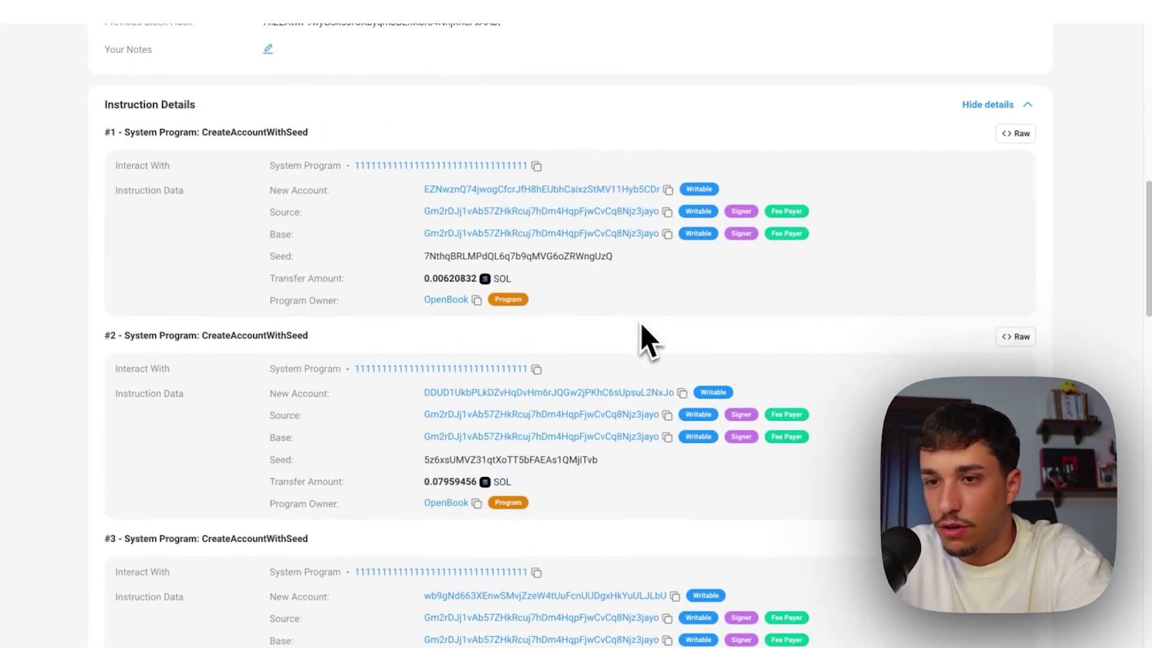
pyautogui.scroll(-6, 642, 328)
pyautogui.scroll(-4, 648, 333)
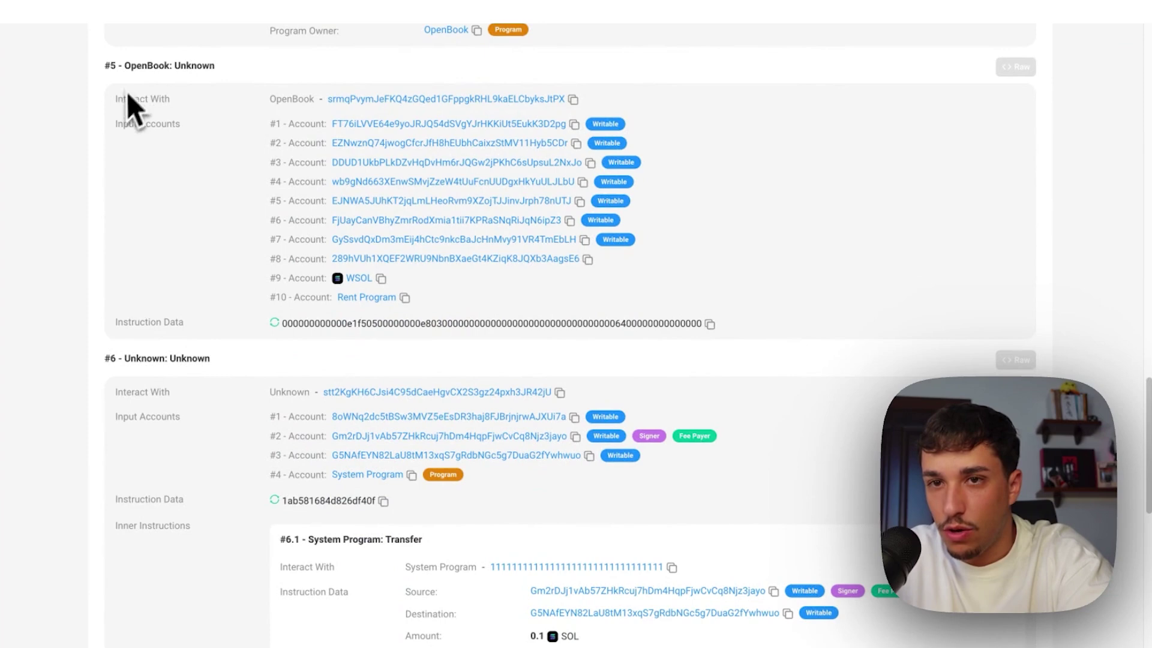
pyautogui.scroll(15, 270, 135)
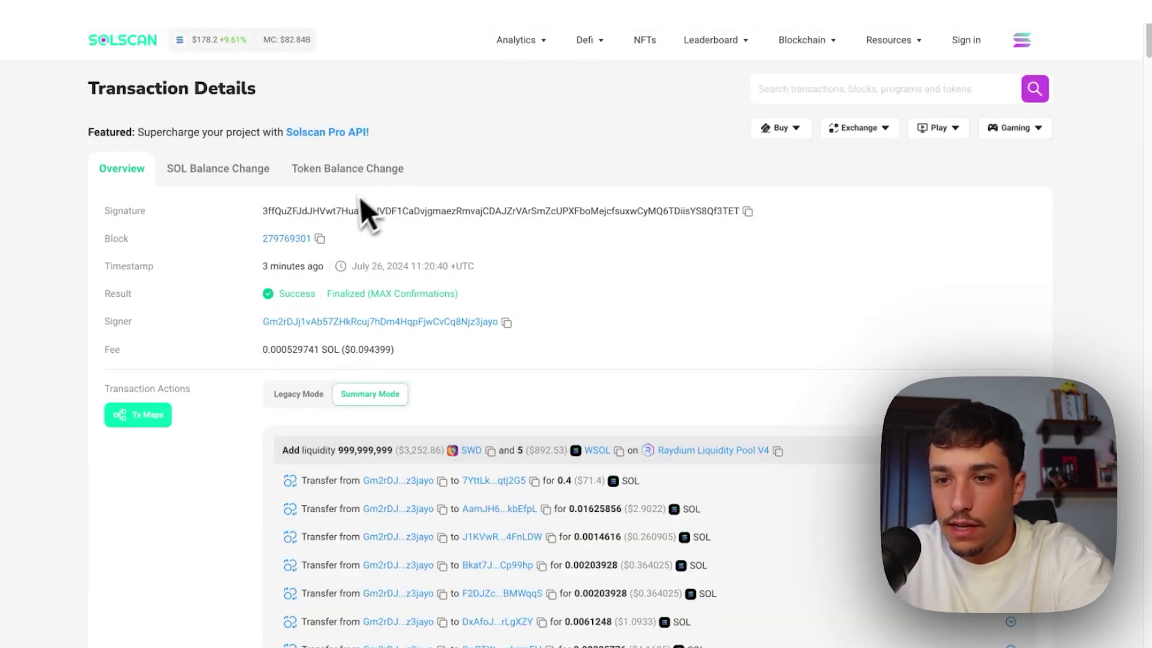
pyautogui.scroll(-1, 360, 216)
pyautogui.scroll(-1, 334, 296)
pyautogui.scroll(-2, 275, 342)
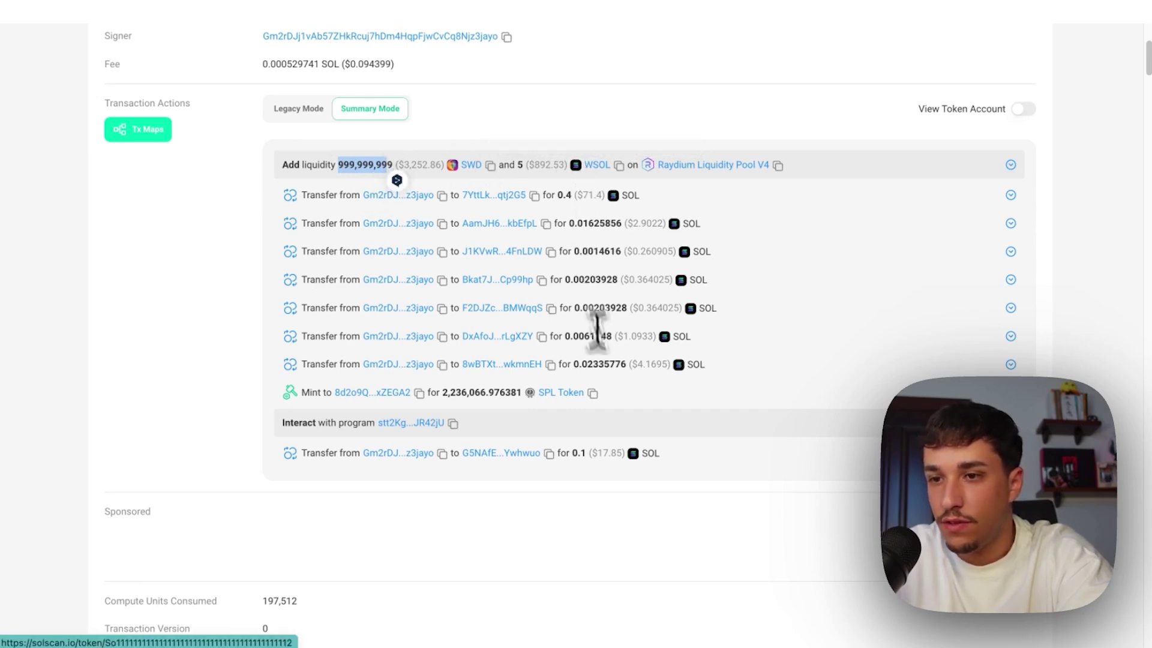
pyautogui.scroll(1, 591, 378)
pyautogui.scroll(2, 501, 417)
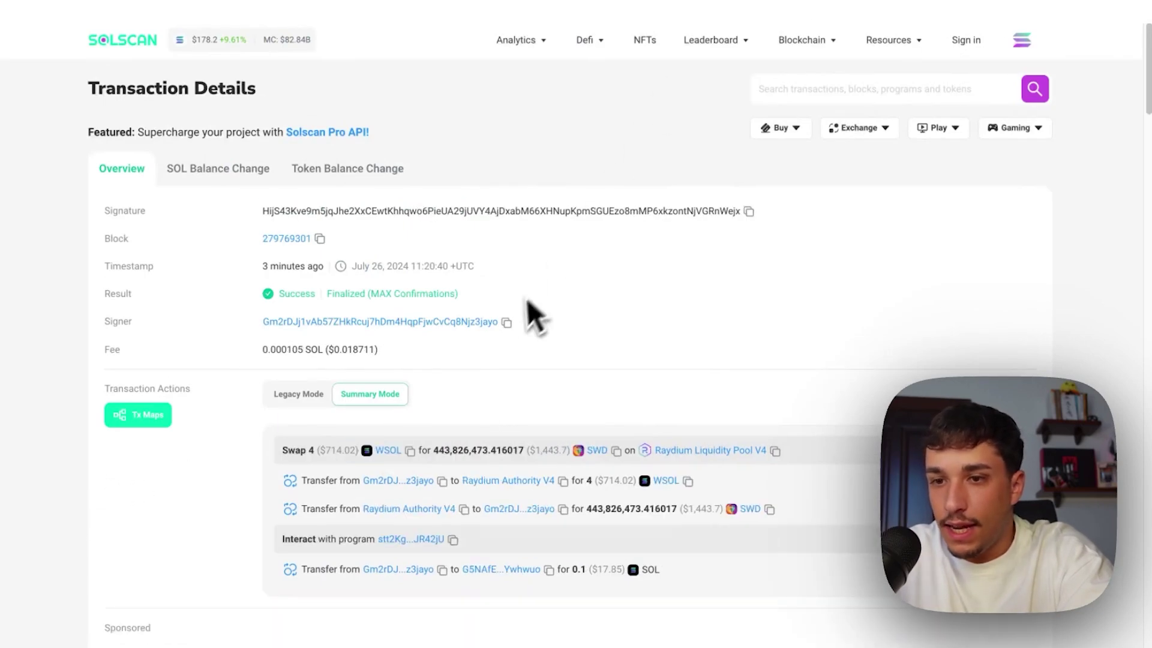
pyautogui.scroll(-1, 536, 316)
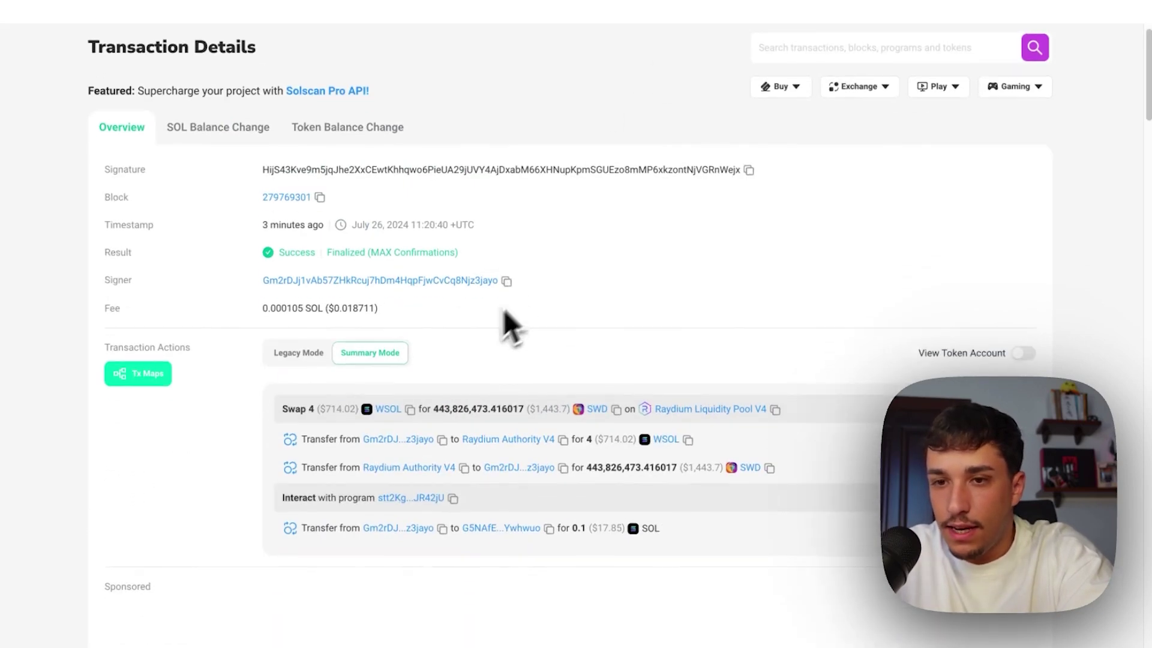
# Read the snipe swap of 4 WSOL for 443,826,473 SWD in Summary Mode.
pyautogui.click(430, 378)
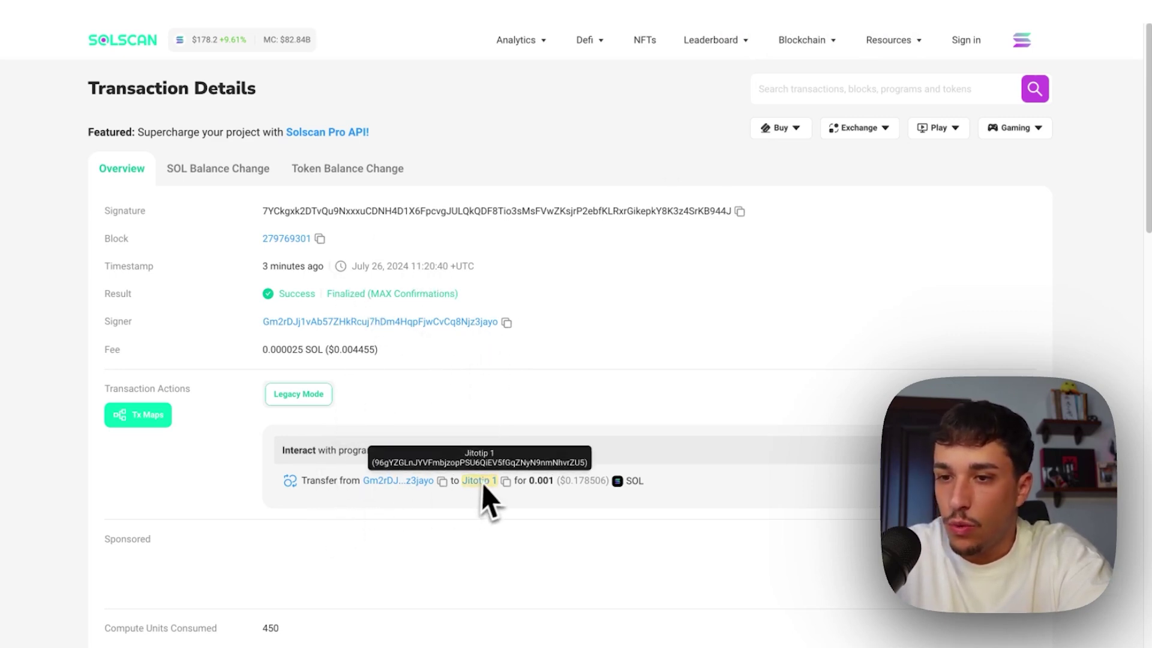
pyautogui.scroll(-1, 306, 466)
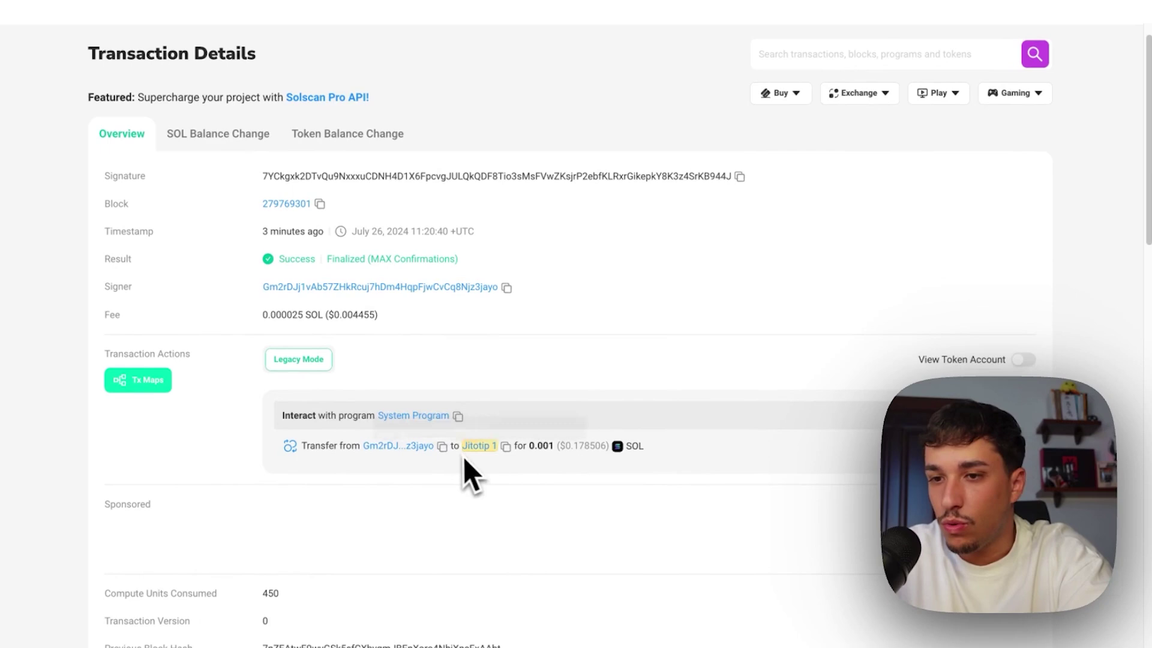
pyautogui.scroll(-3, 630, 475)
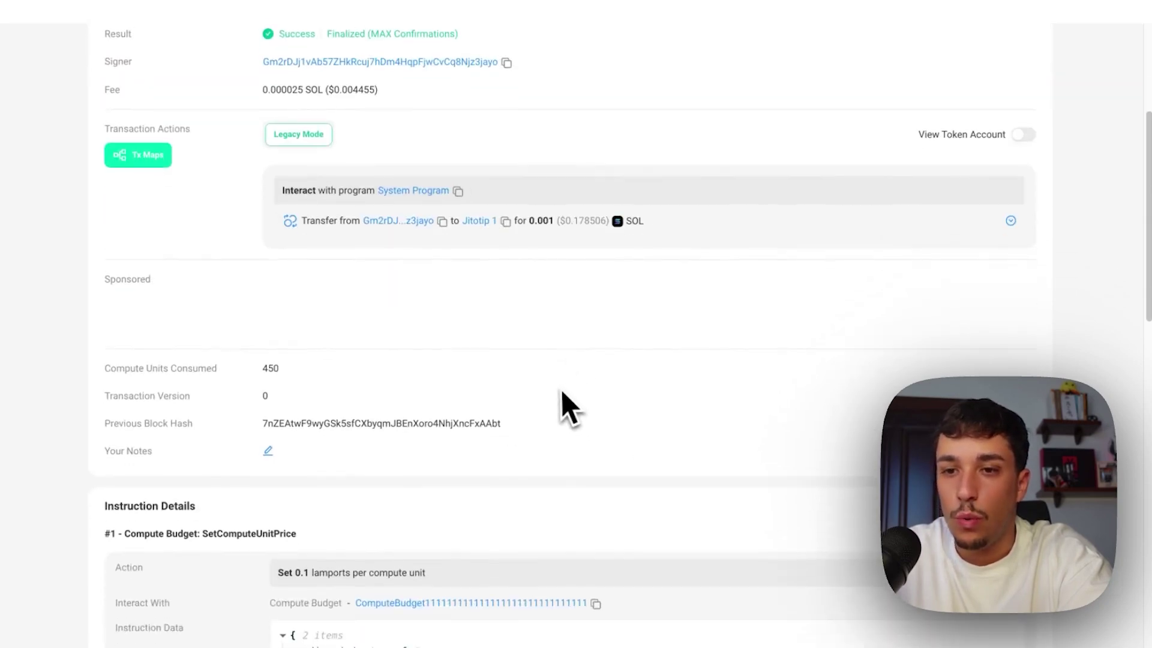
pyautogui.scroll(-3, 558, 406)
pyautogui.scroll(1, 433, 390)
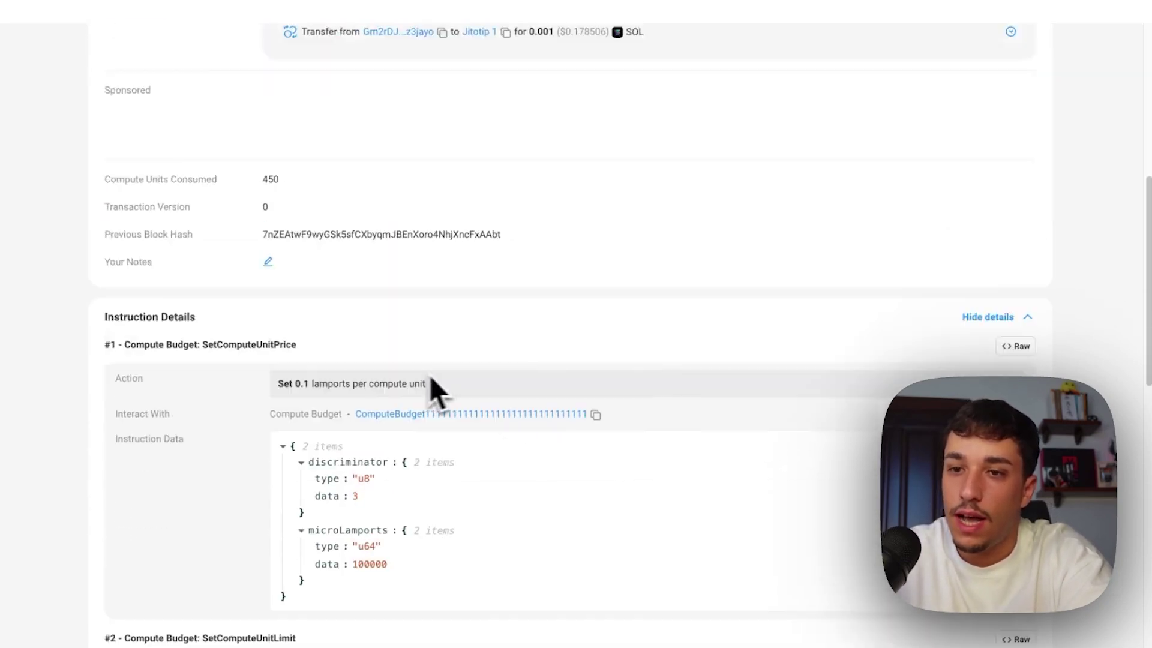
pyautogui.scroll(2, 457, 390)
pyautogui.scroll(3, 452, 375)
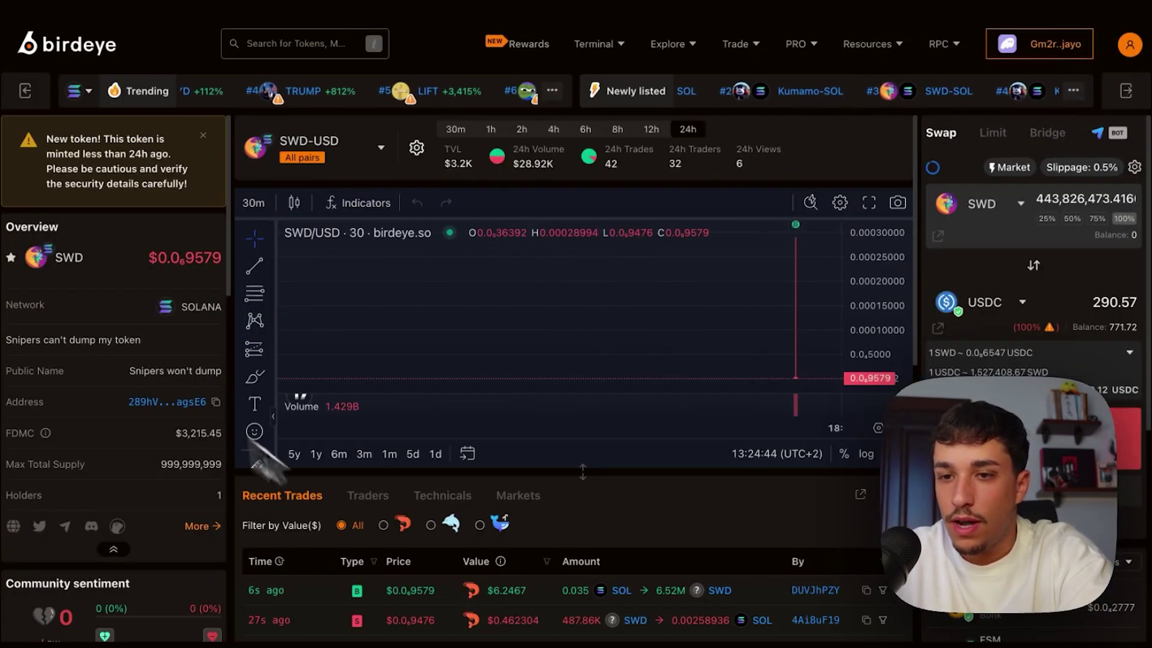
pyautogui.scroll(-1, 508, 483)
pyautogui.scroll(-3, 508, 484)
pyautogui.scroll(-2, 558, 477)
pyautogui.scroll(-3, 609, 488)
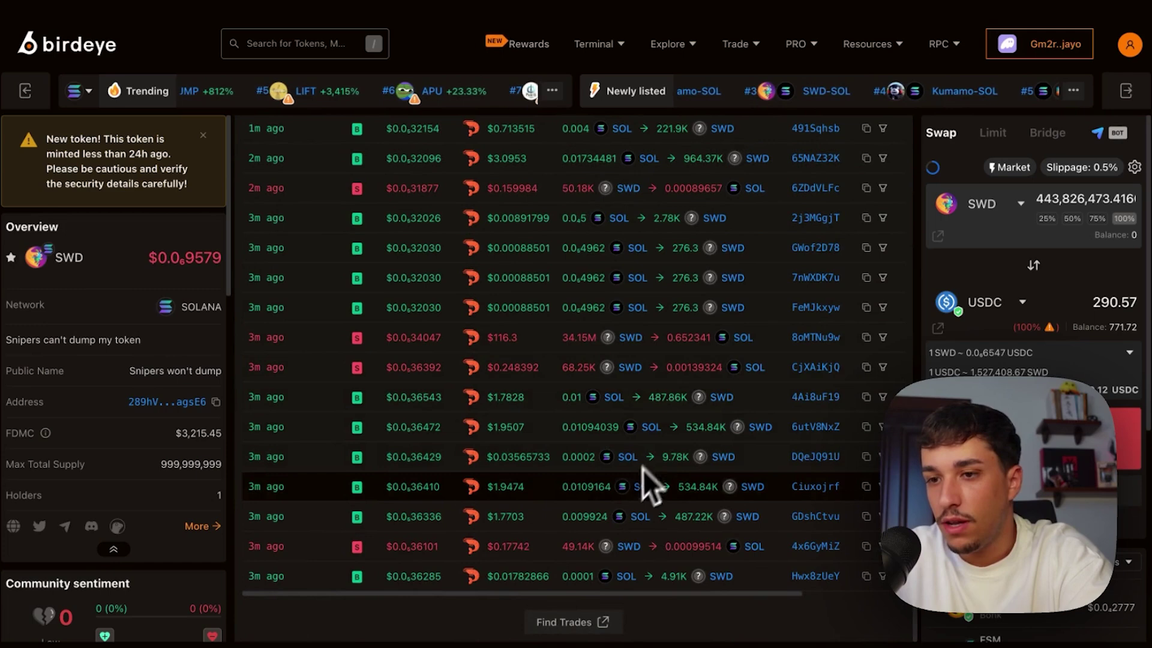
pyautogui.scroll(5, 627, 489)
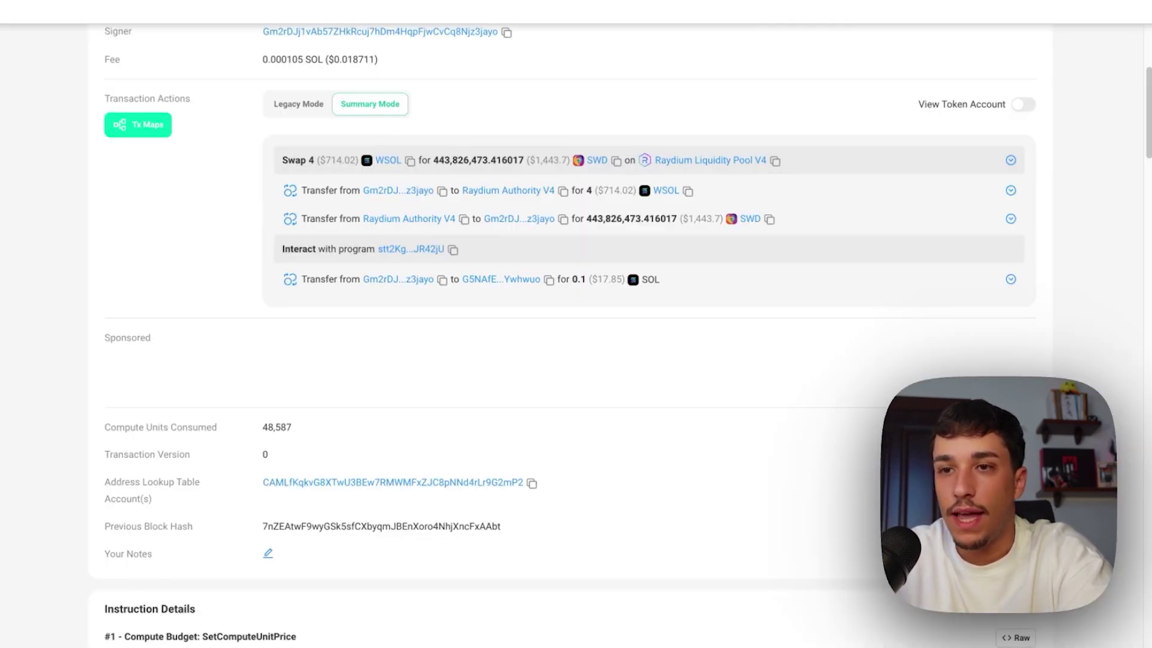
pyautogui.scroll(3, 518, 216)
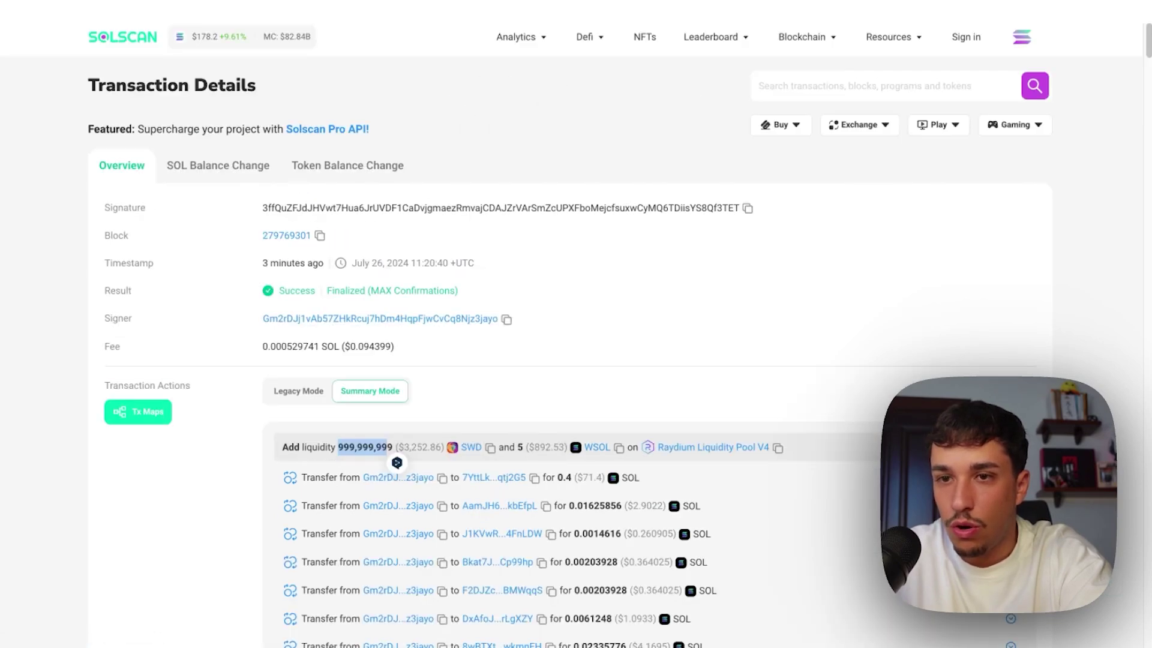
pyautogui.scroll(-2, 381, 231)
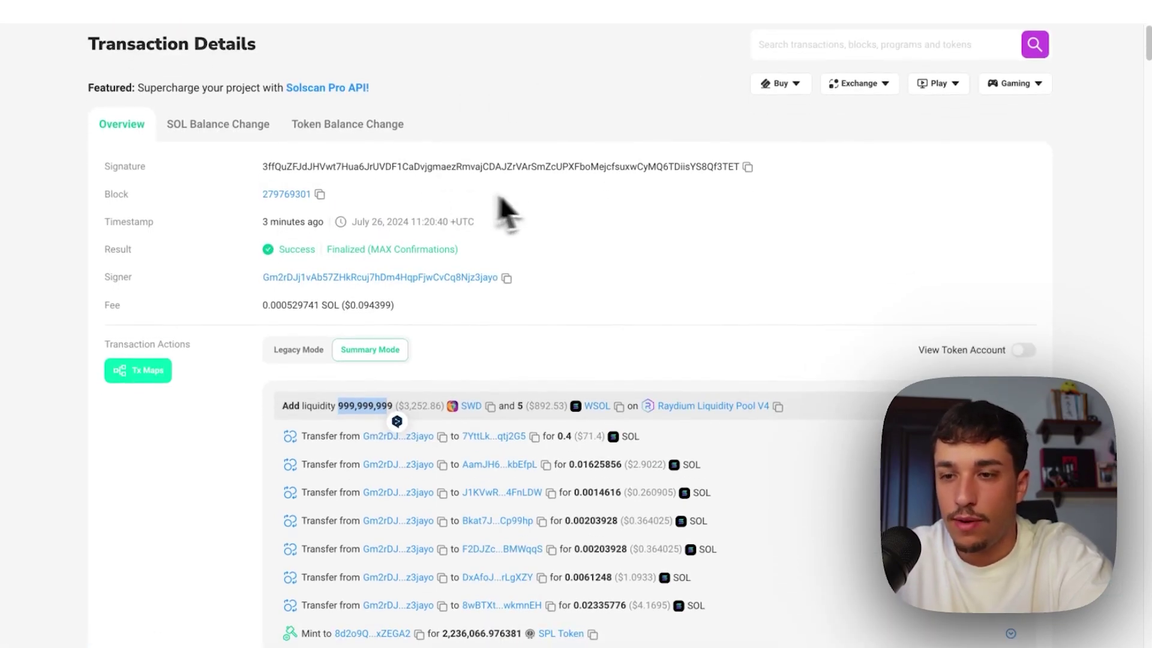
pyautogui.scroll(-3, 560, 236)
pyautogui.scroll(-2, 630, 405)
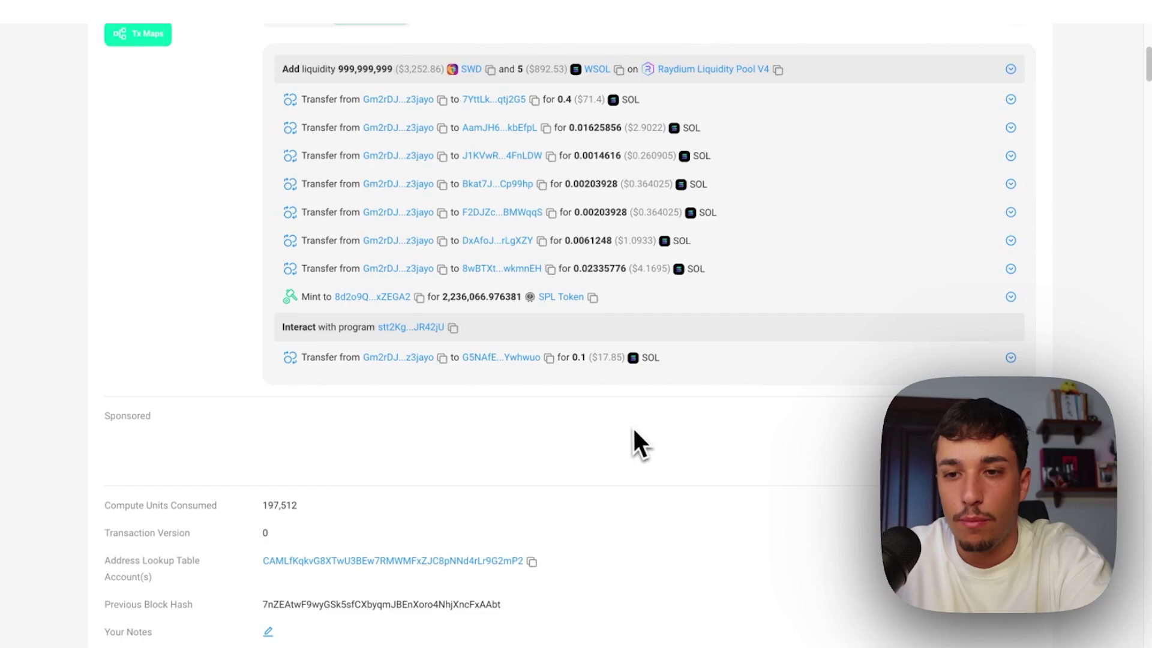
pyautogui.scroll(4, 621, 468)
pyautogui.scroll(3, 579, 474)
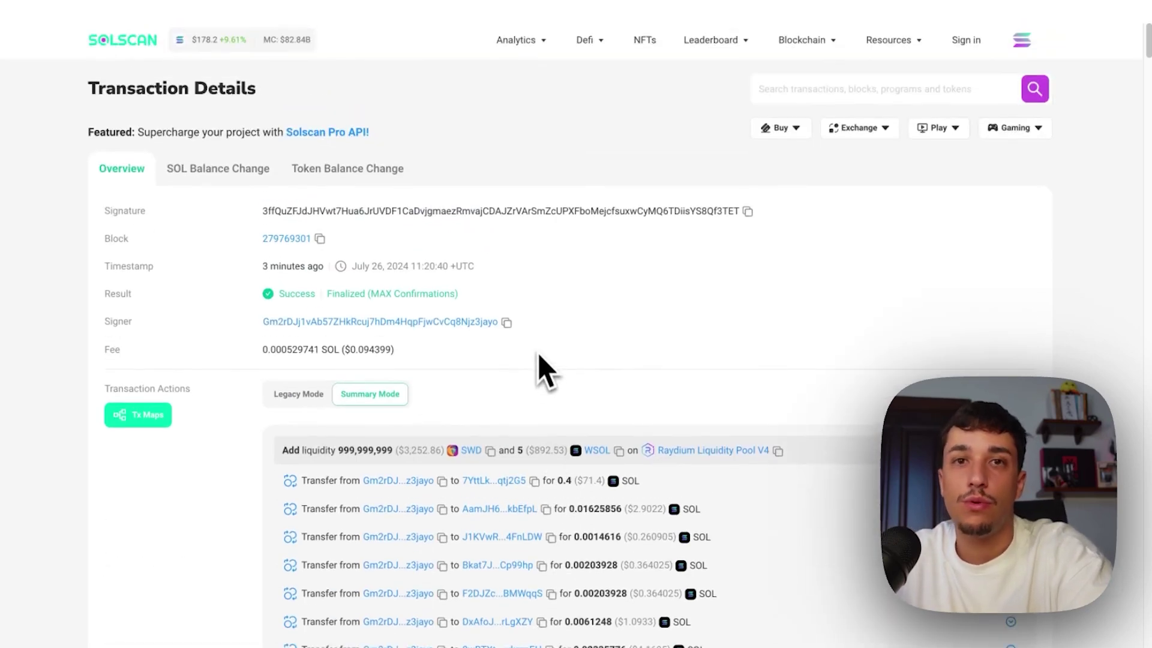